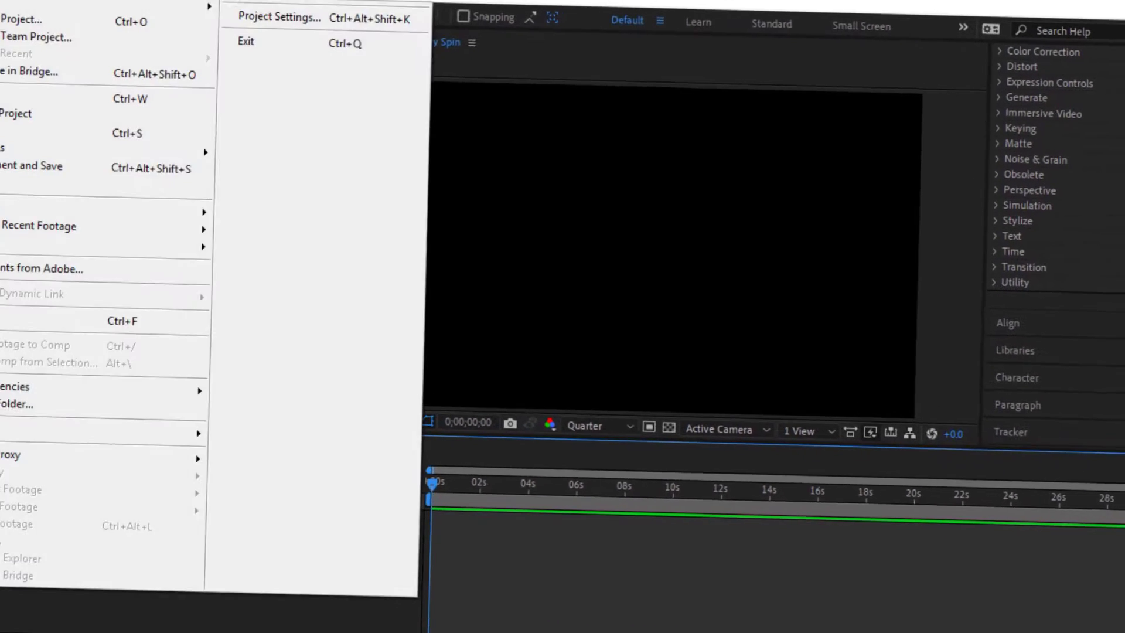
Step: In the Import File window, select Sad Day.jpg from the Desktop's Editing folder
mouse_move(135, 229)
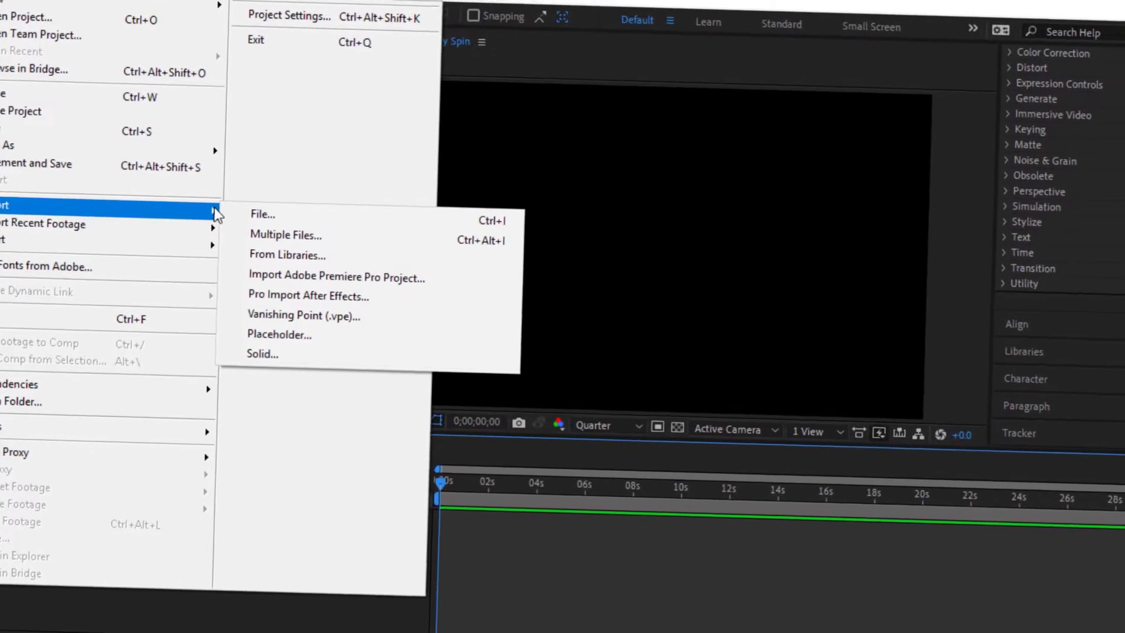
click(258, 222)
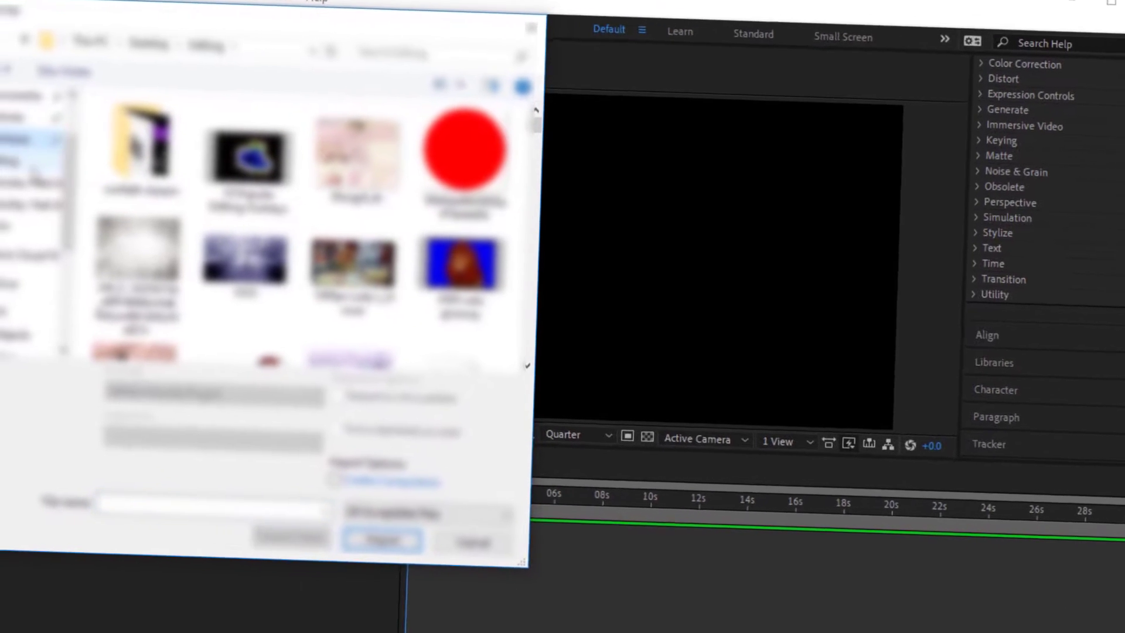
click(15, 139)
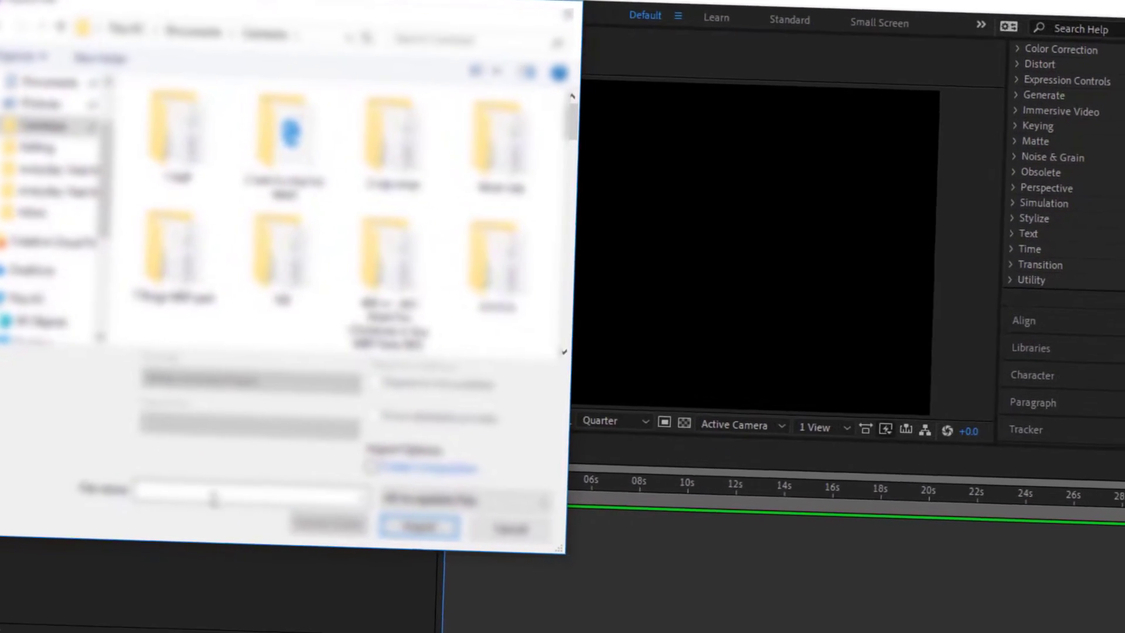
click(38, 147)
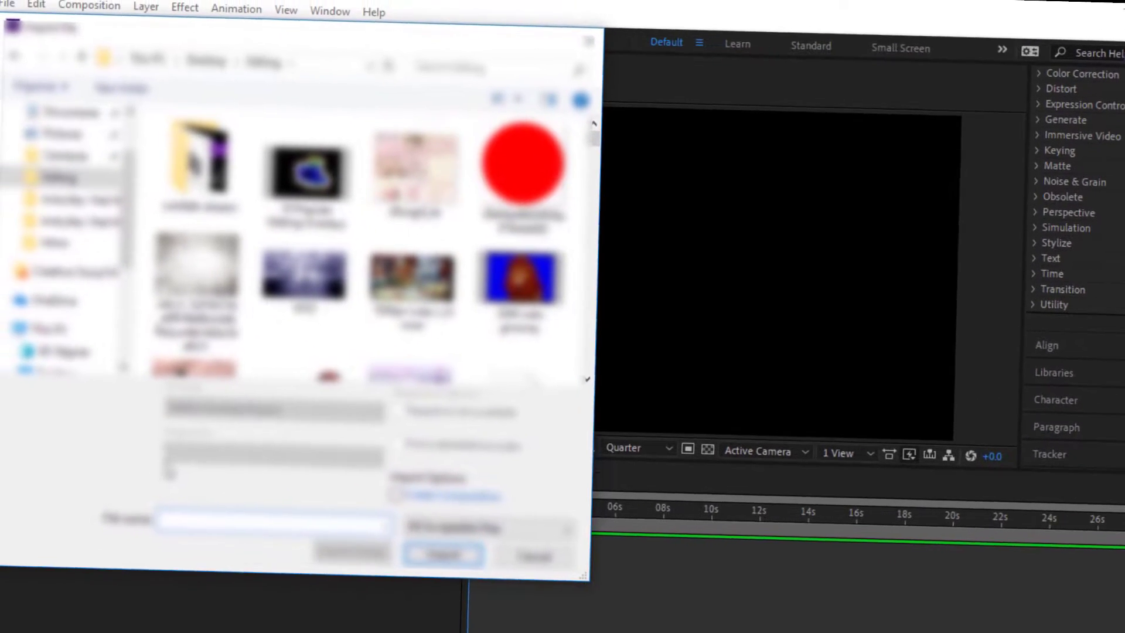
text(sa)
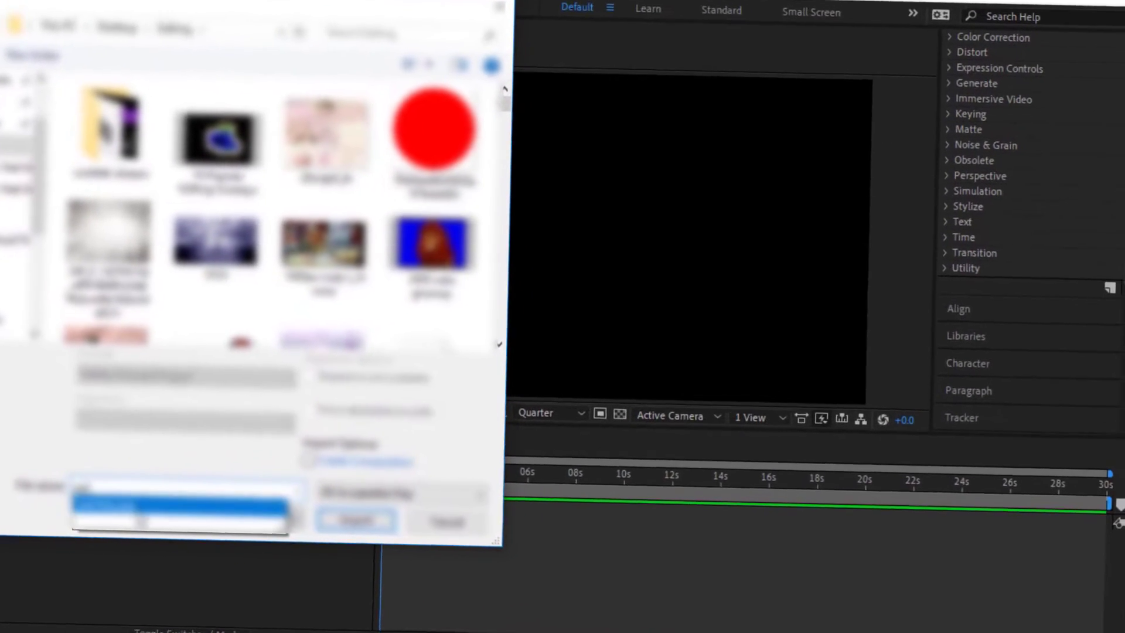
click(179, 505)
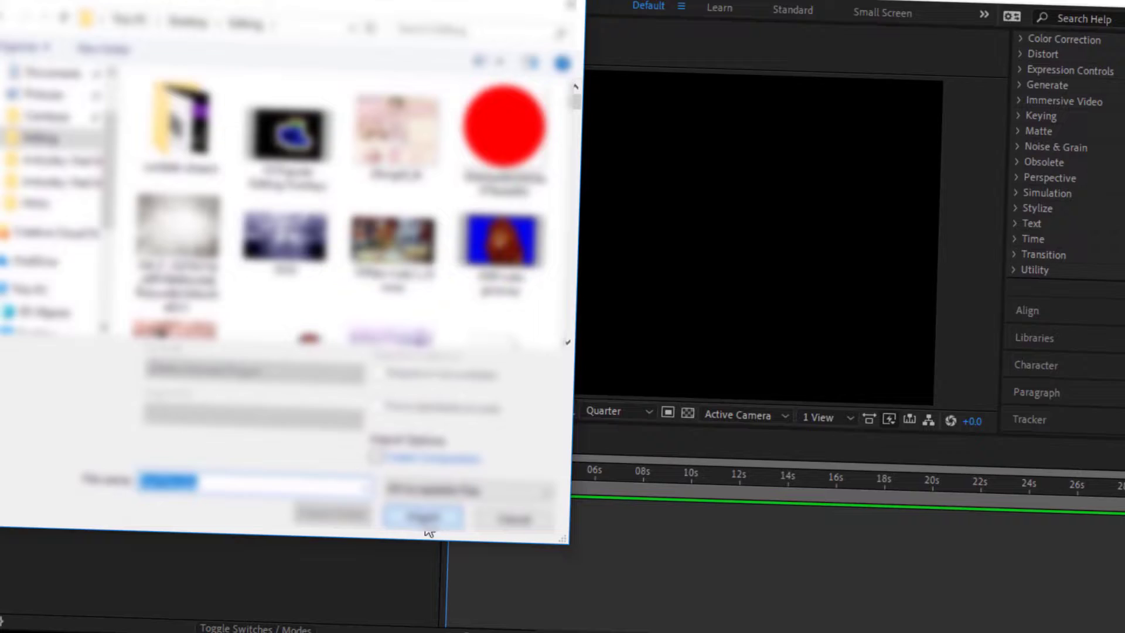
Step: Import Sad Day.jpg and drop it into the Sad Day Spin composition as layer 1
click(356, 520)
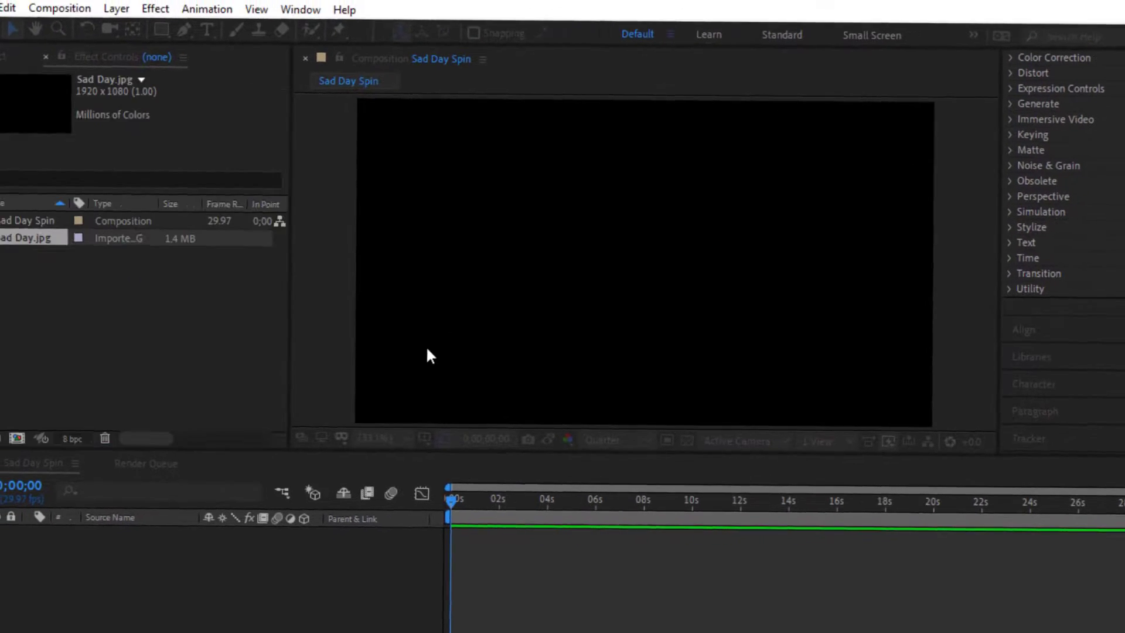
drag(14, 97, 248, 229)
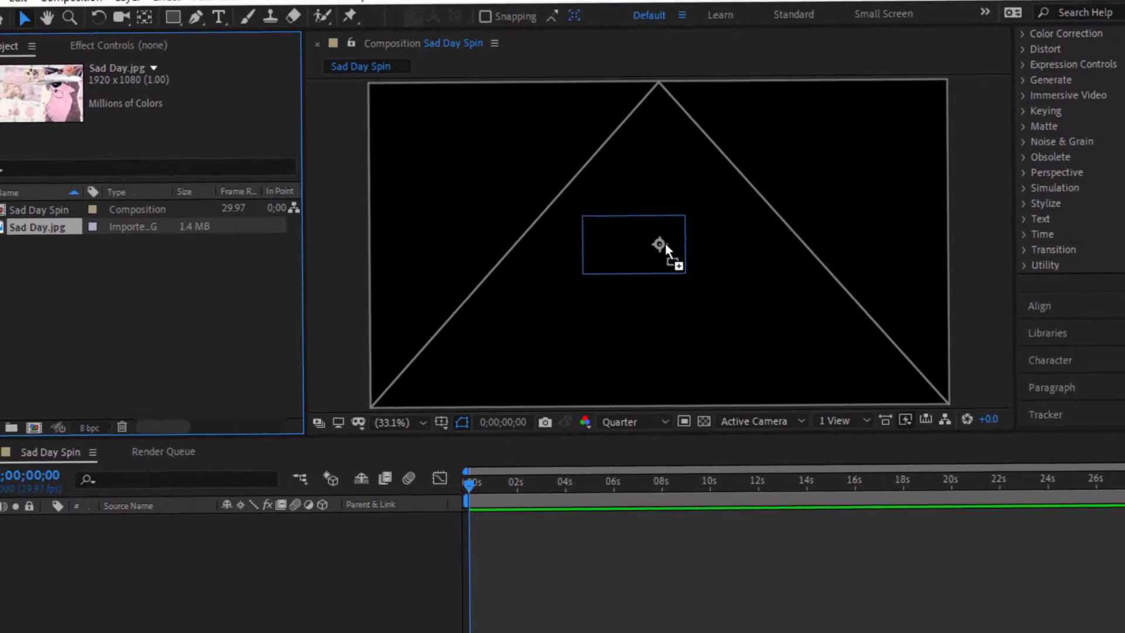
mouse_move(585, 290)
mouse_down()
mouse_move(670, 238)
mouse_move(668, 246)
mouse_up()
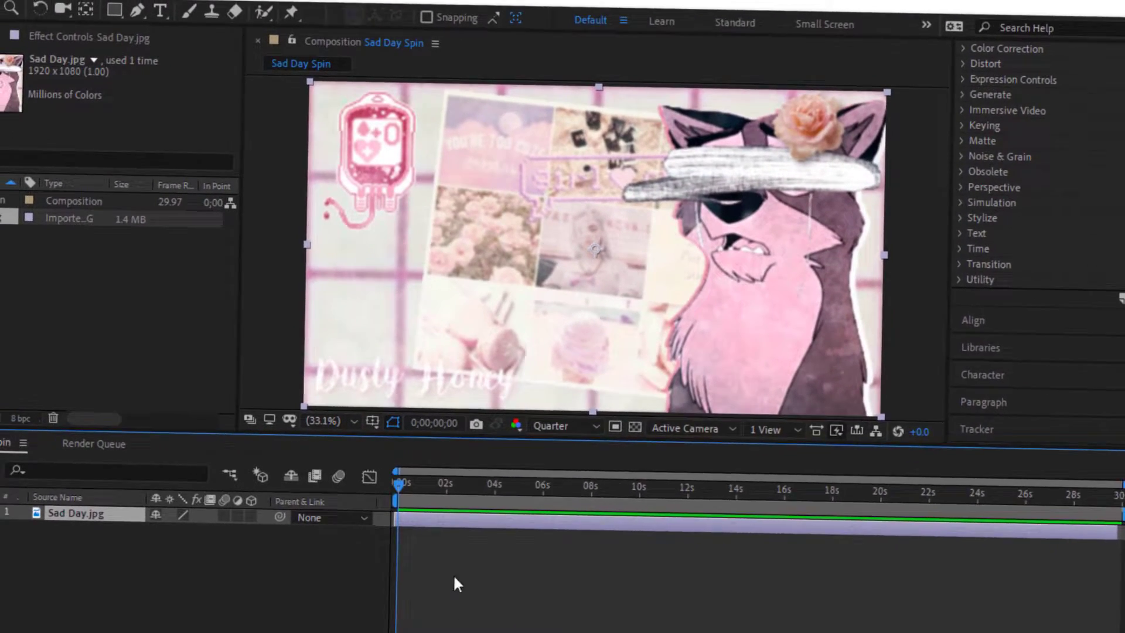
click(457, 583)
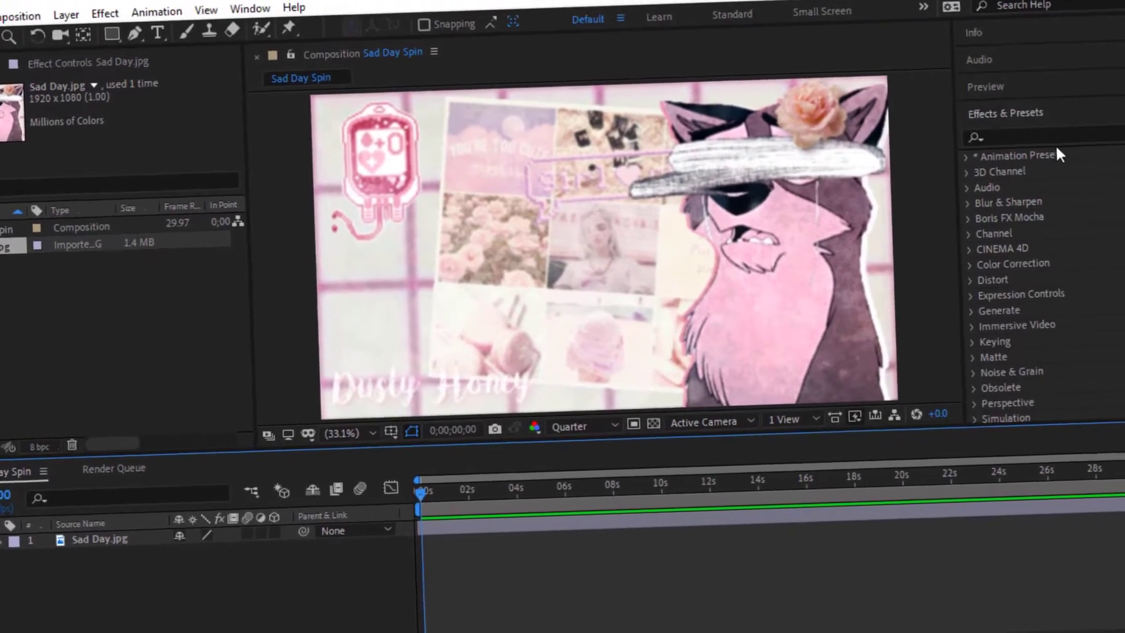
Step: Search Effects & Presets for 'Motion tile' and apply Motion Tile to the Sad Day.jpg layer
click(1056, 146)
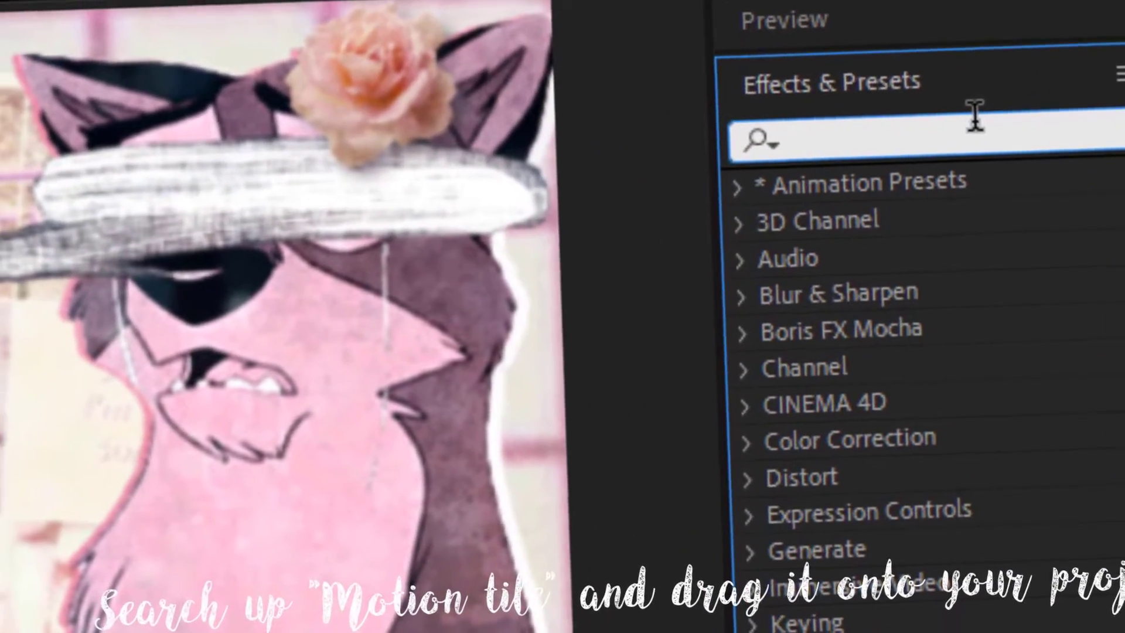
text(Motion)
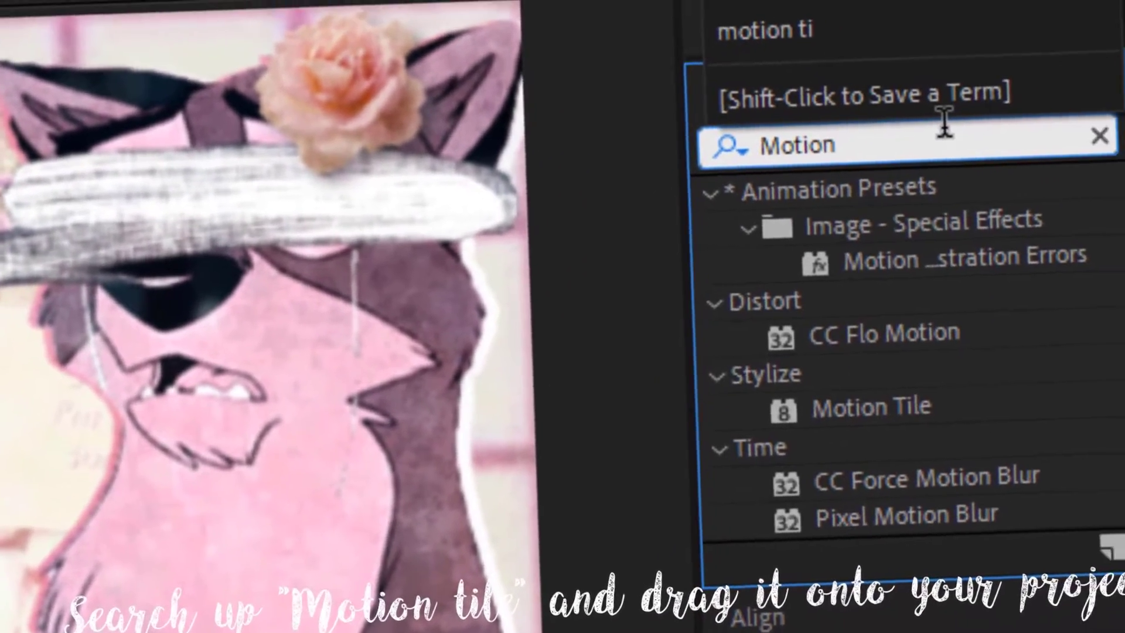
text( tile)
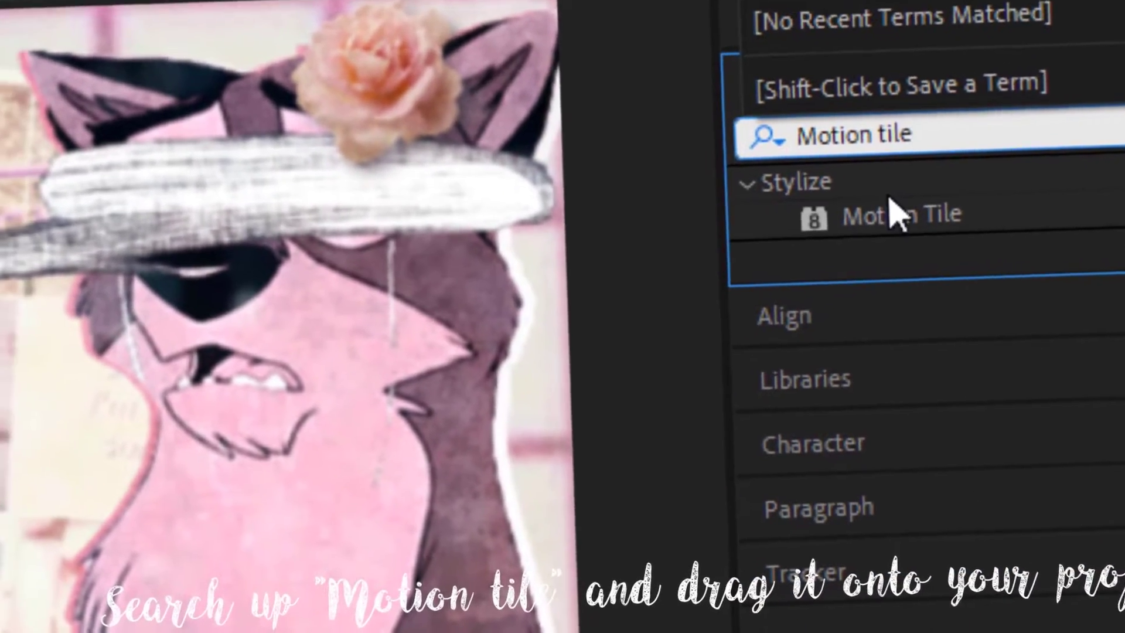
drag(868, 234, 663, 241)
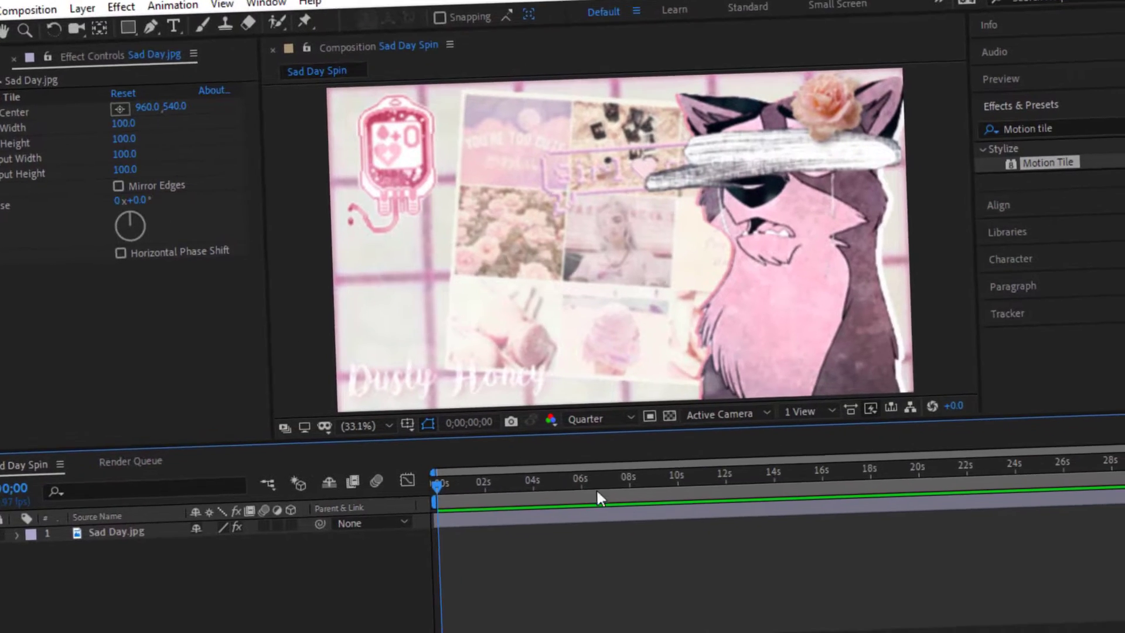
click(609, 525)
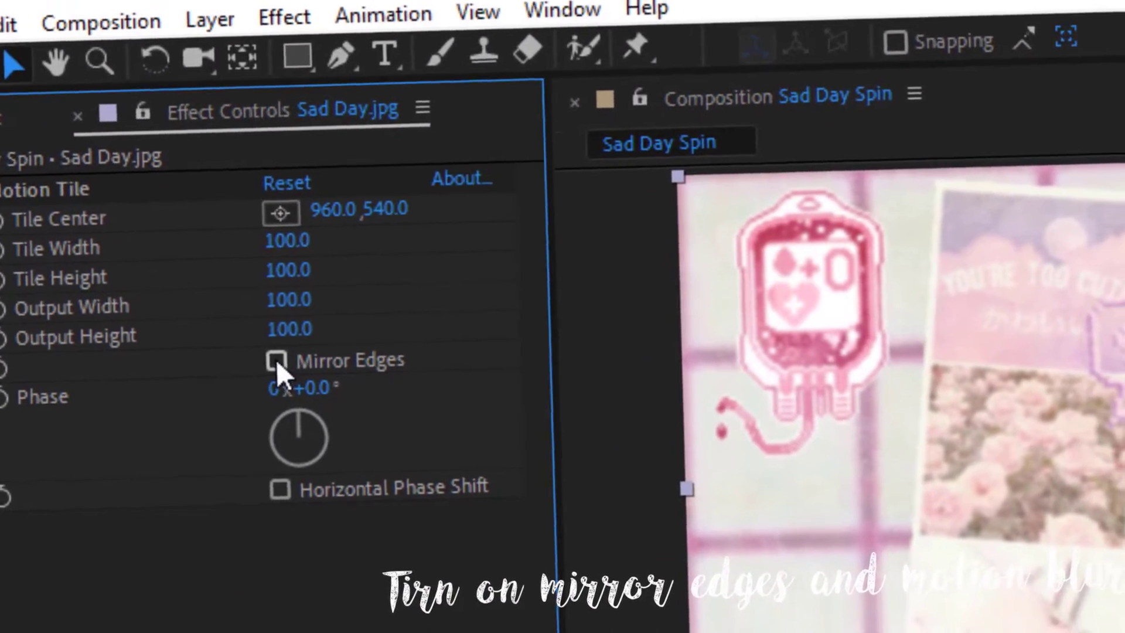
Step: Turn on Mirror Edges plus layer and composition motion blur
click(314, 371)
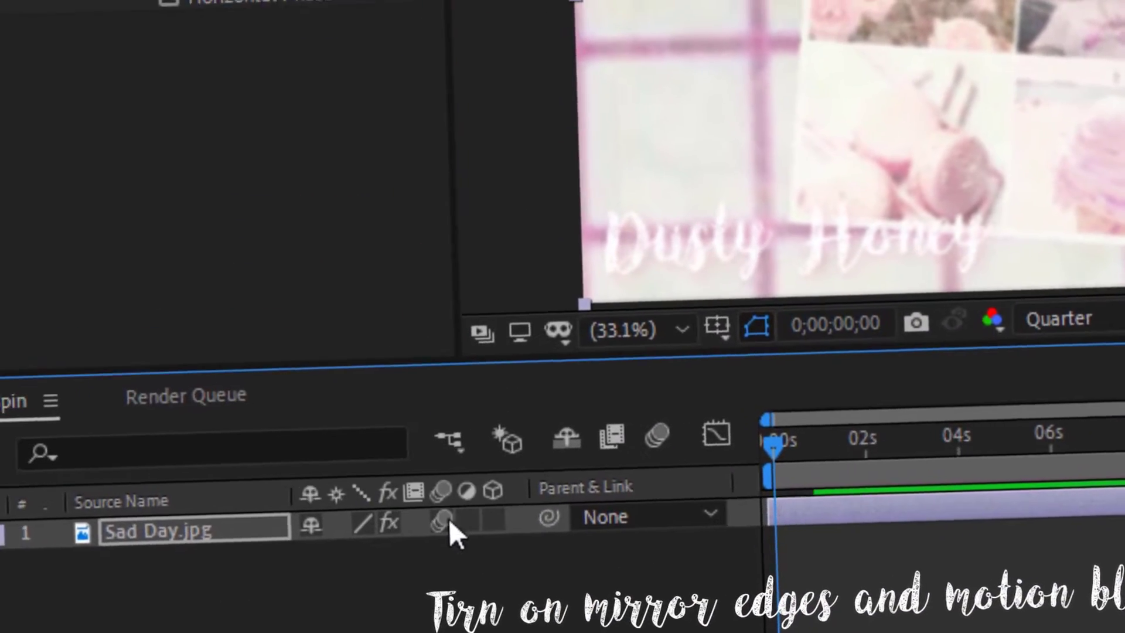
click(381, 526)
click(677, 452)
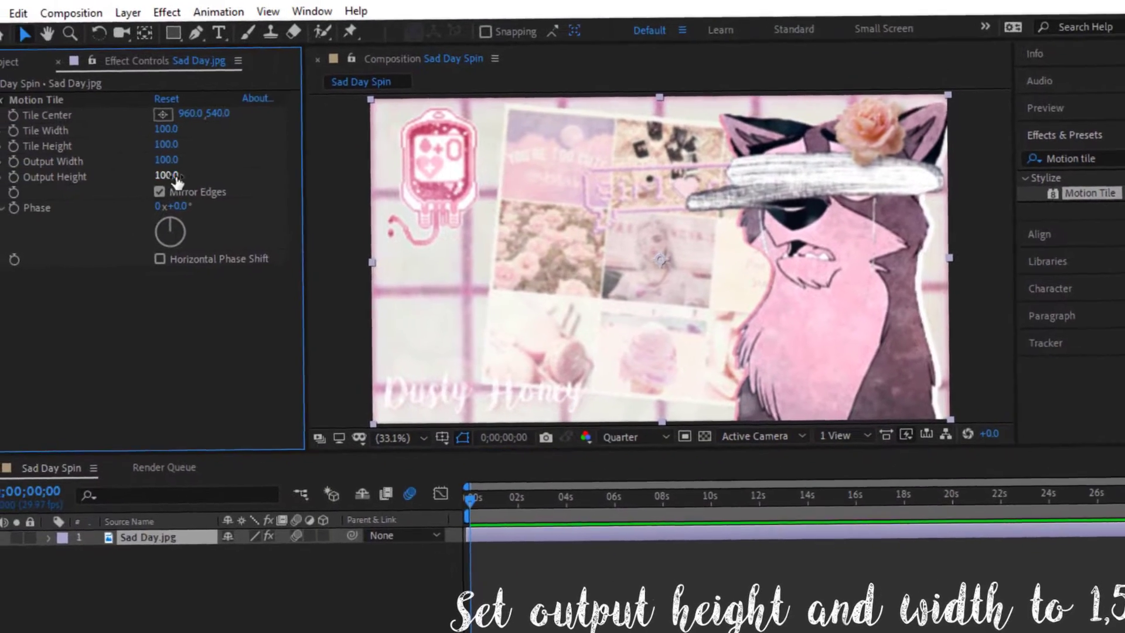
Step: Set Motion Tile's Output Height and Output Width to 1500 each
click(185, 159)
text(1500)
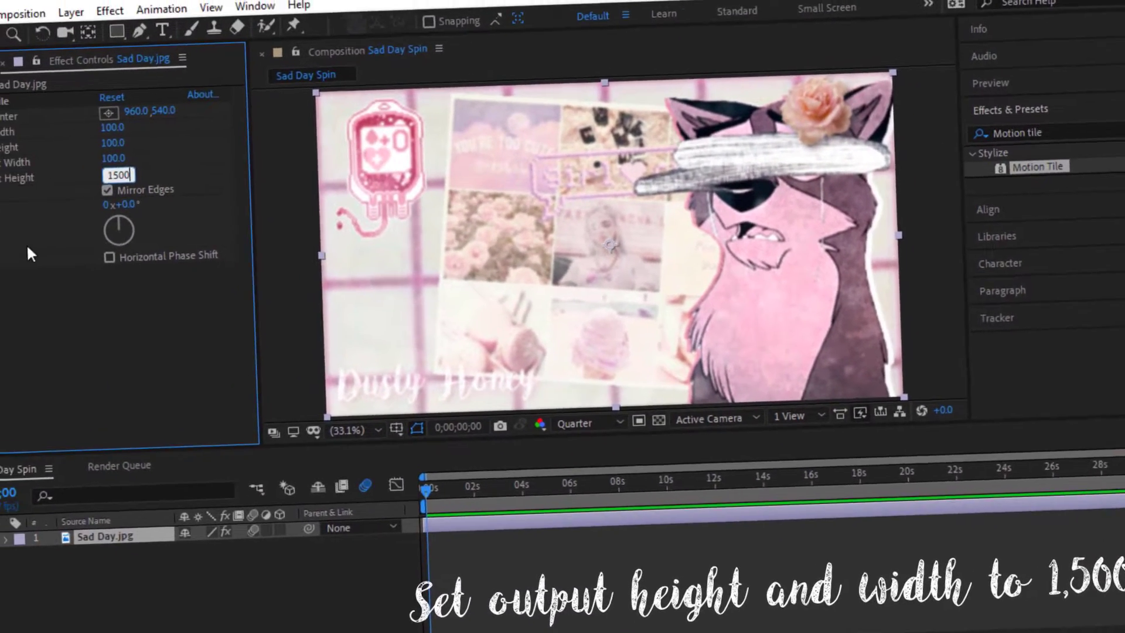
key(Return)
click(176, 142)
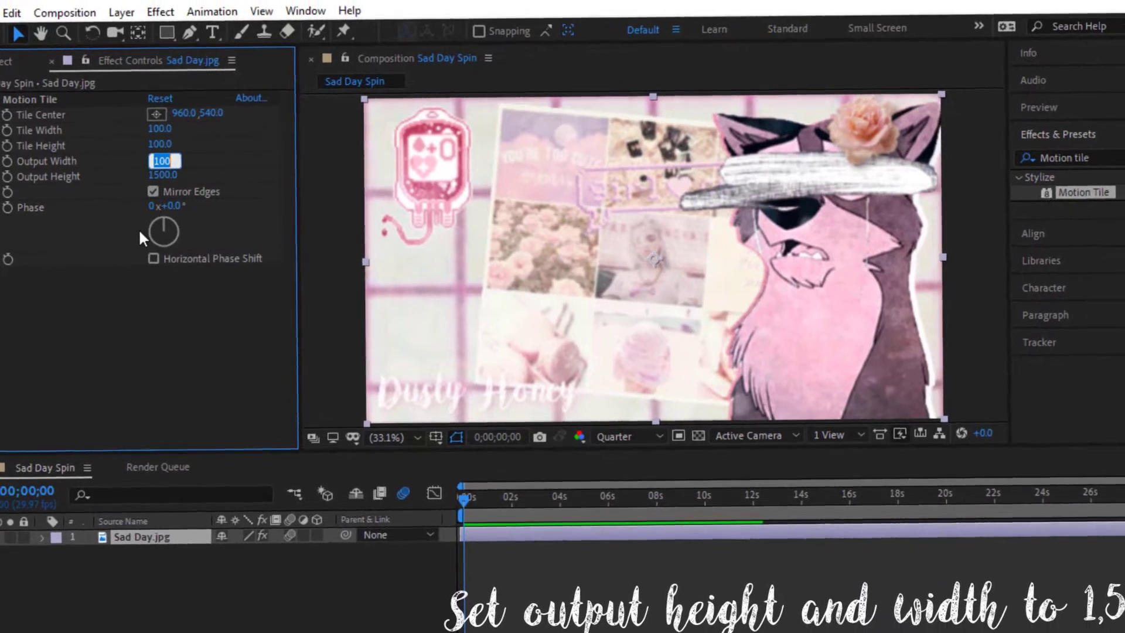
text(1)
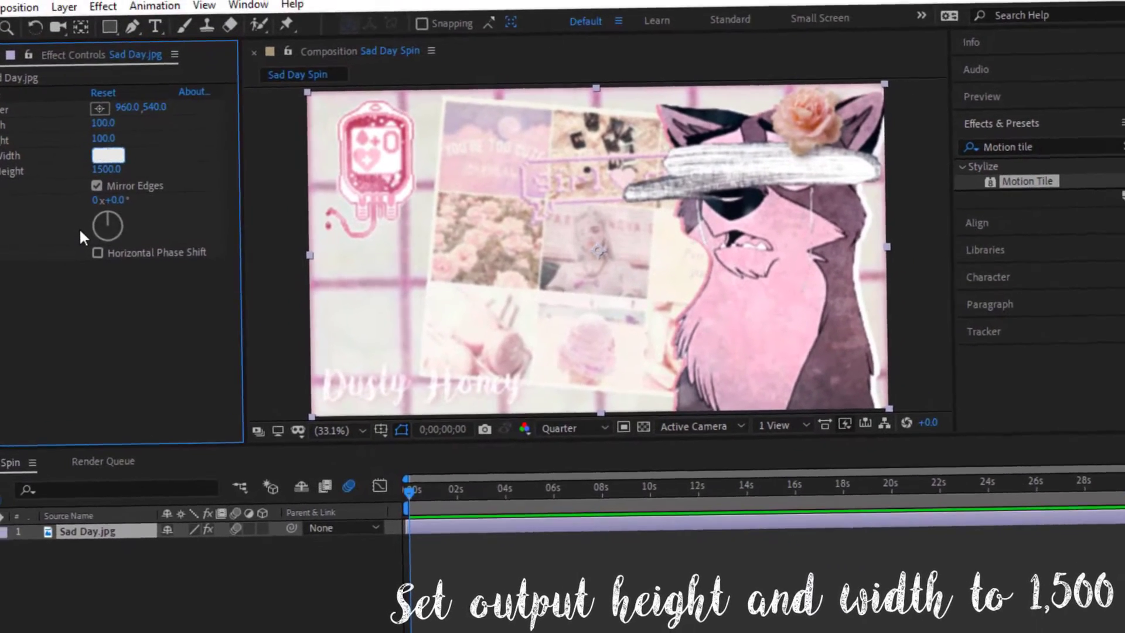
text(500)
key(Return)
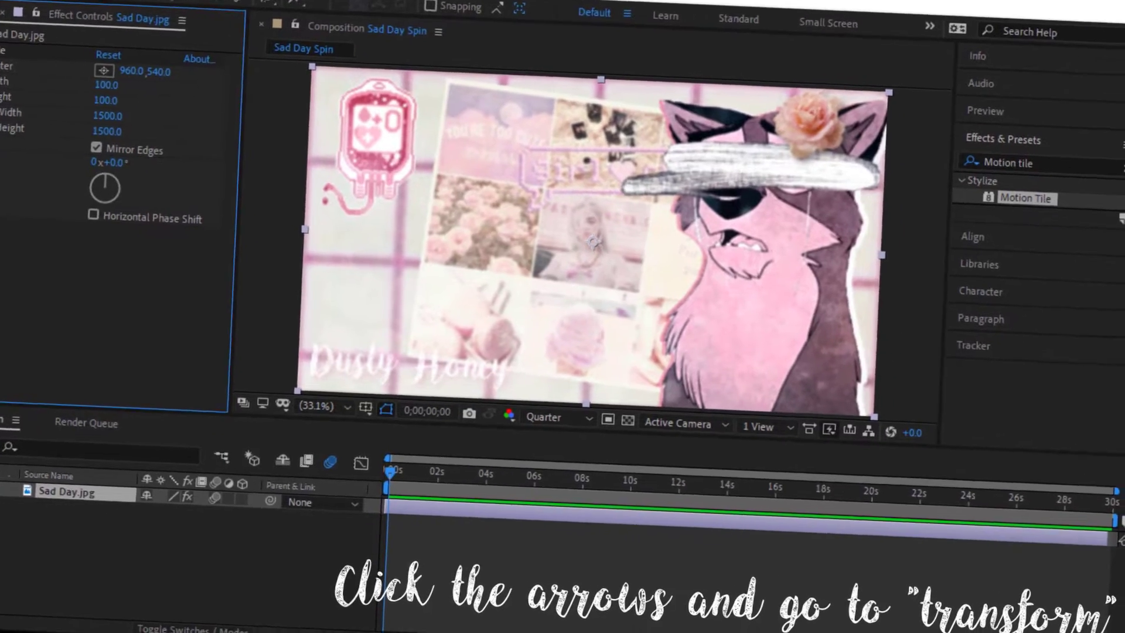
Step: Return the Sad Day.jpg layer's Scale to 100% and set its first keyframe at 0s
click(4, 493)
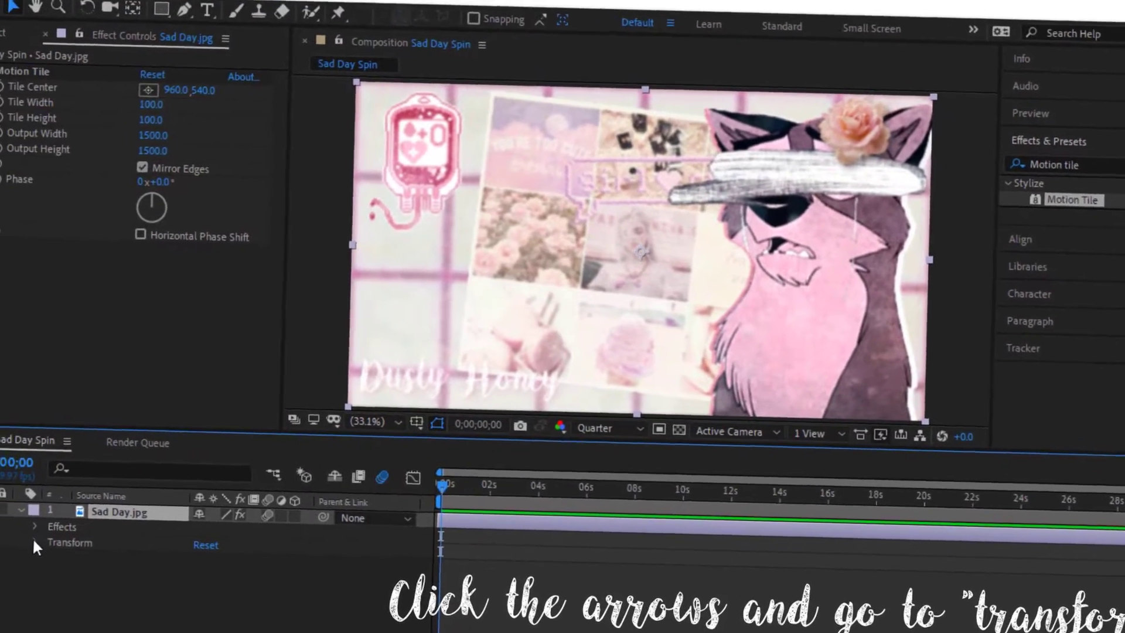
click(33, 537)
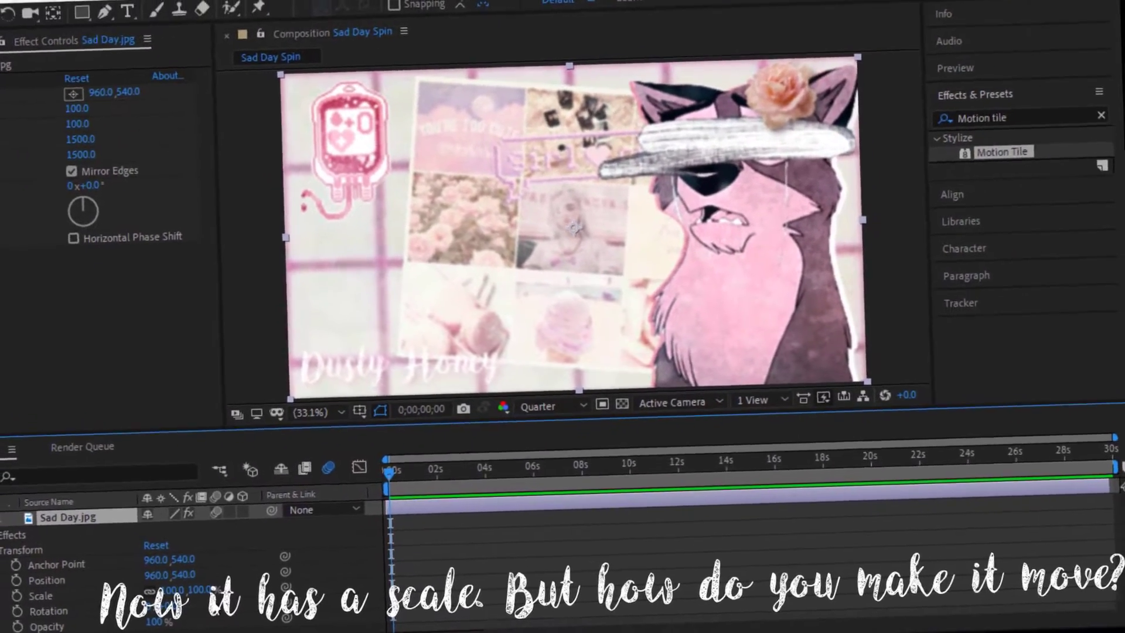
click(170, 574)
text(50)
key(Return)
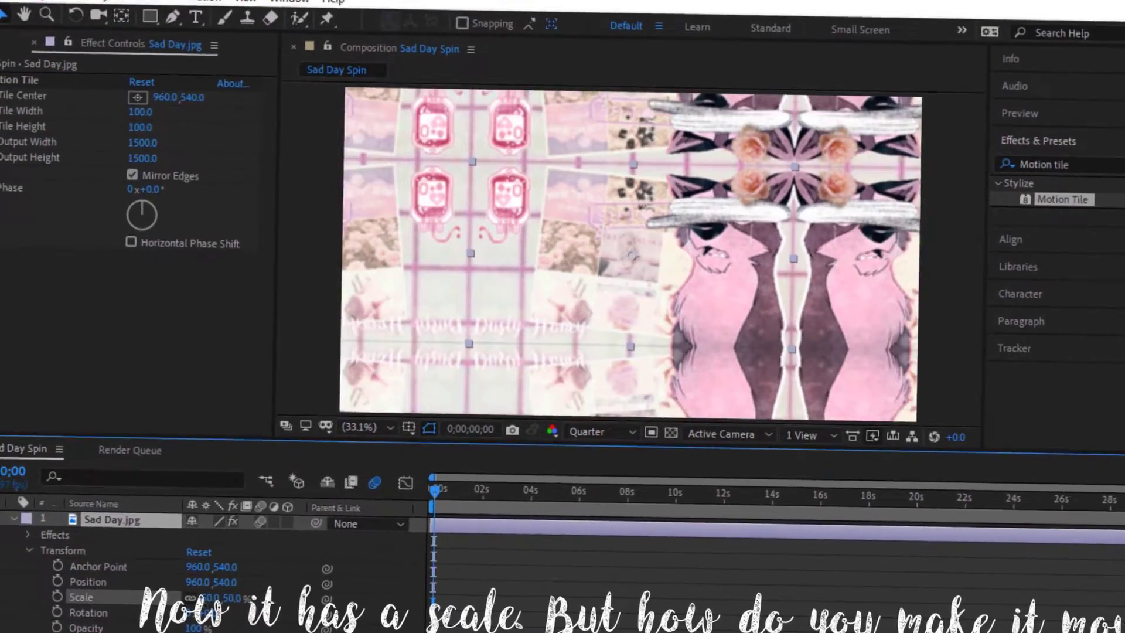
drag(216, 597, 302, 601)
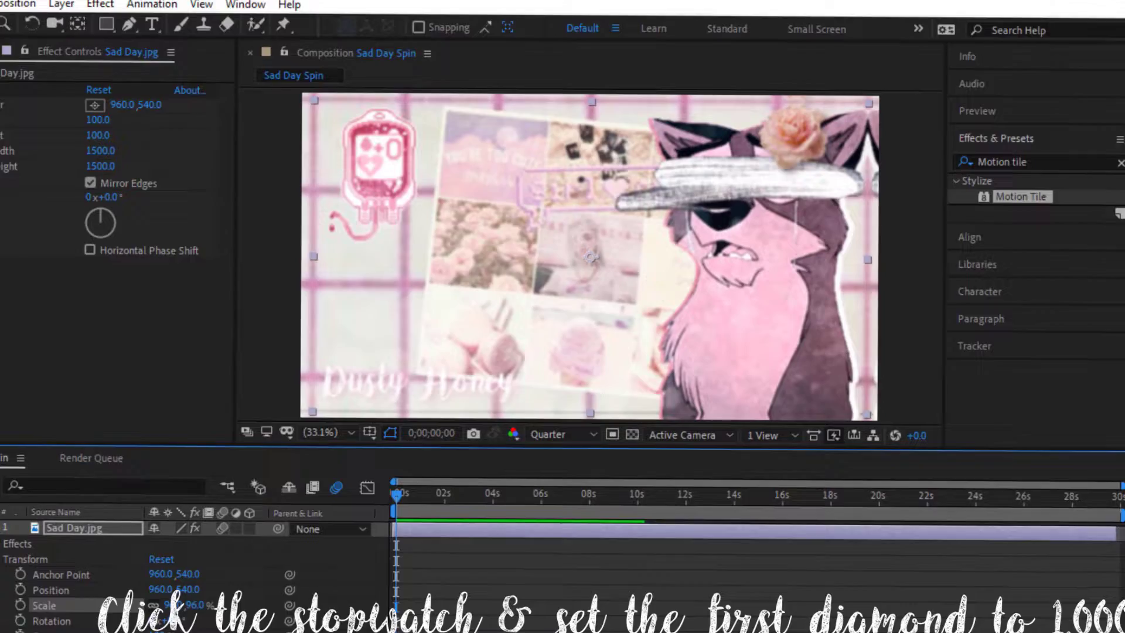
drag(187, 604, 196, 605)
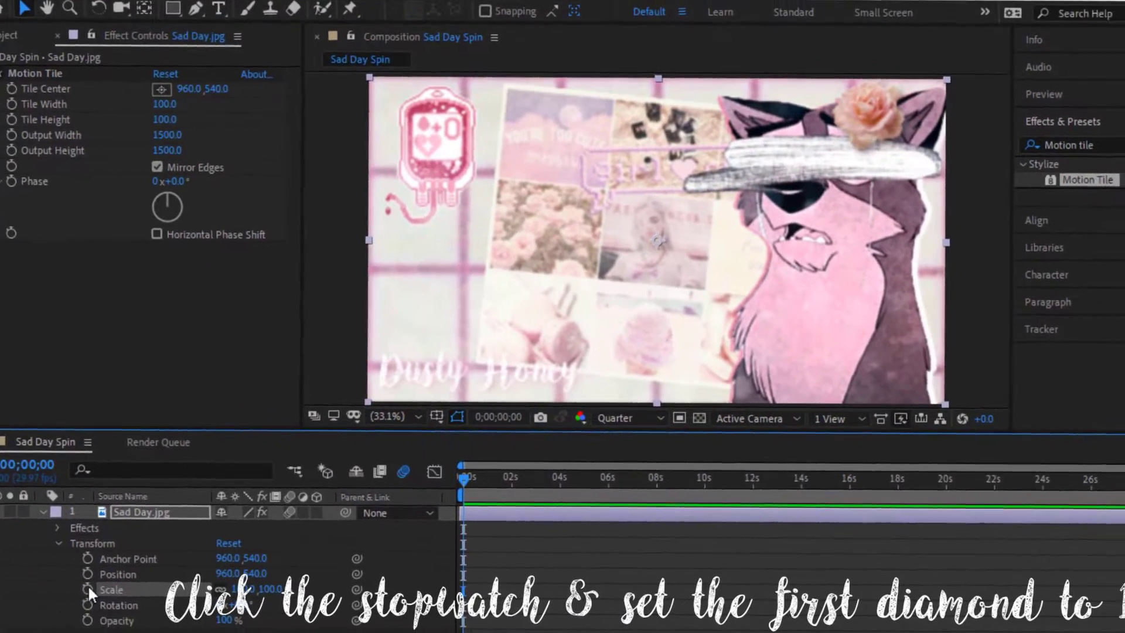
click(92, 593)
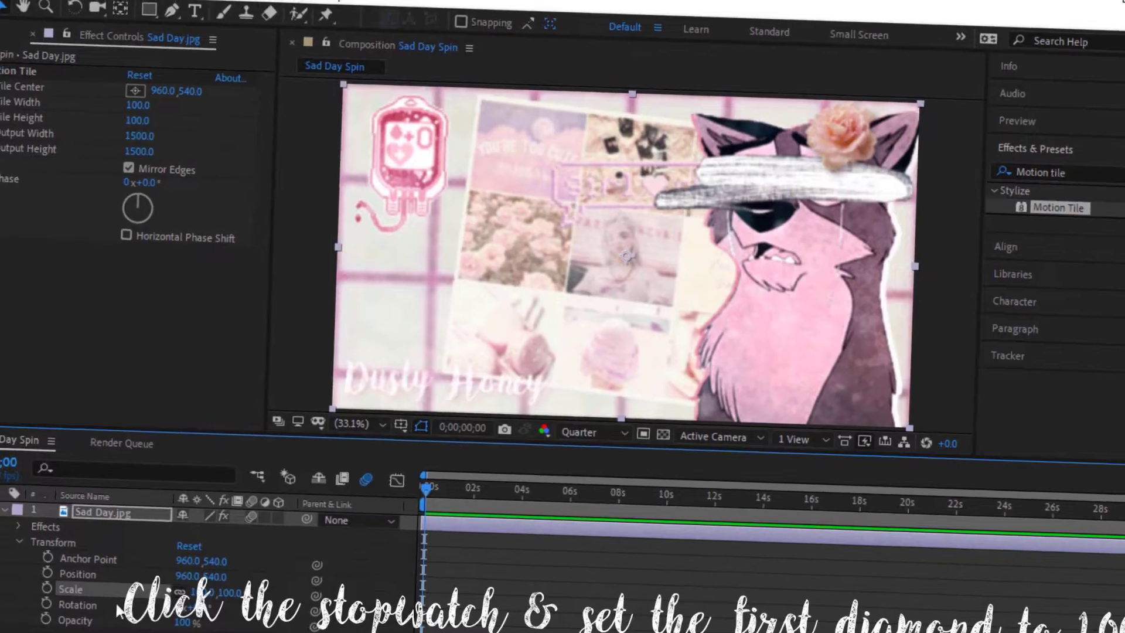
click(93, 615)
click(94, 616)
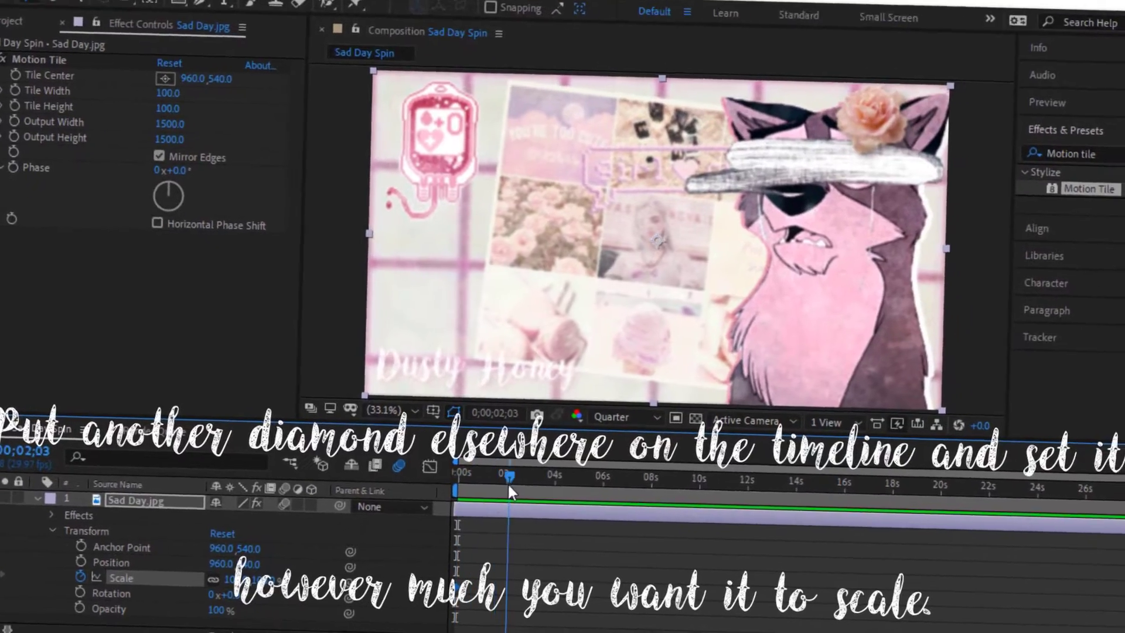
Step: At 0;00;02;01, set a Scale keyframe of 18%
click(482, 485)
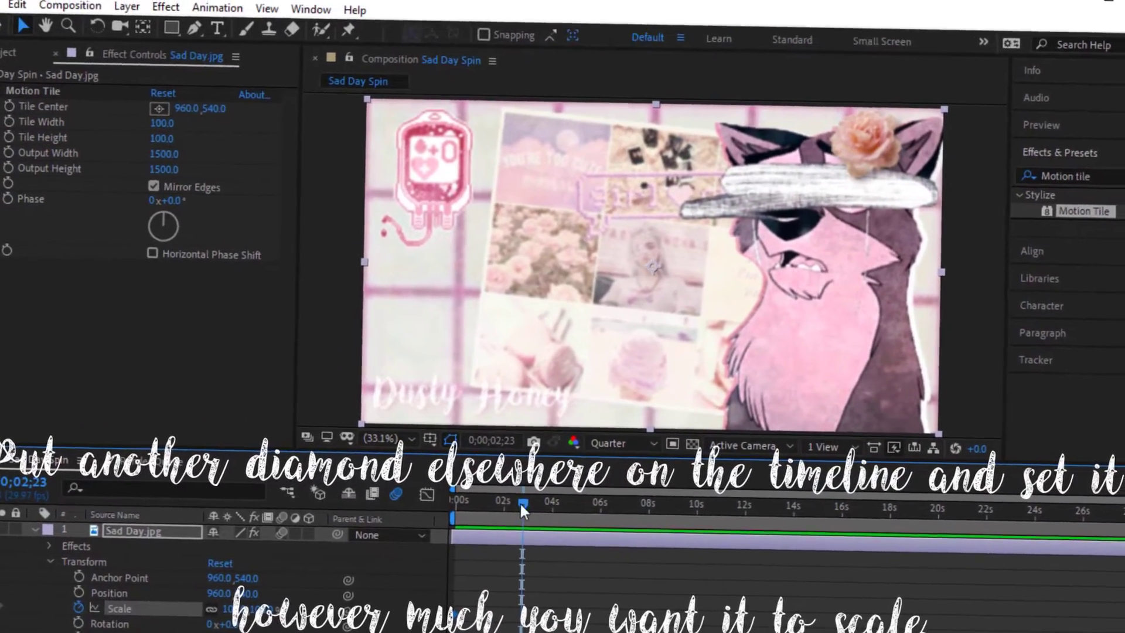
click(507, 490)
click(490, 492)
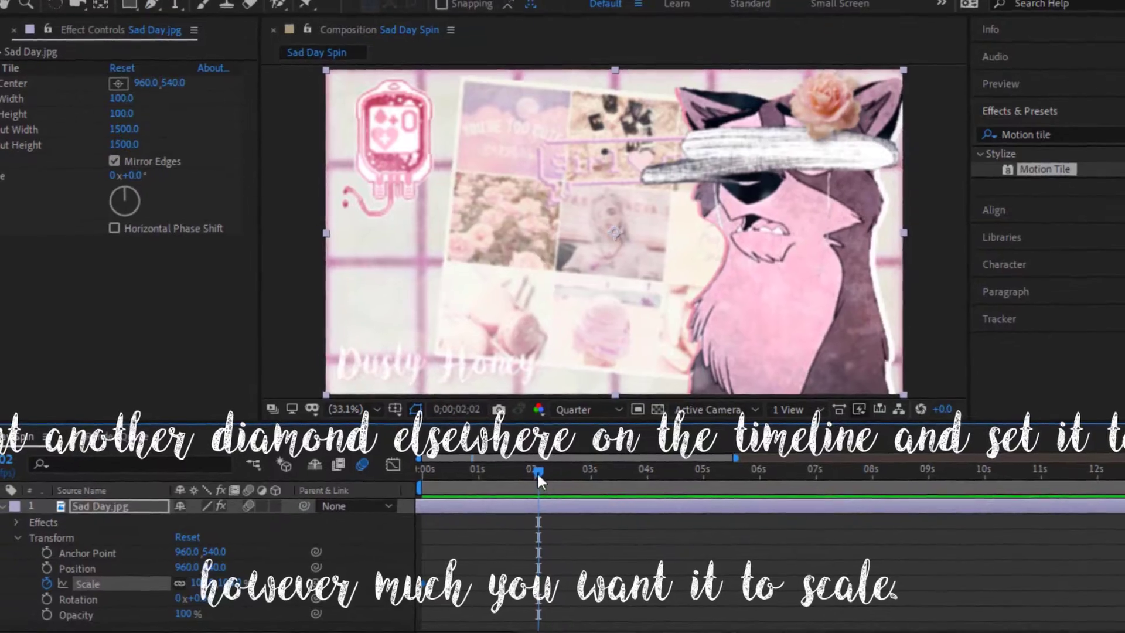
scroll(560, 476, up, 3)
click(562, 478)
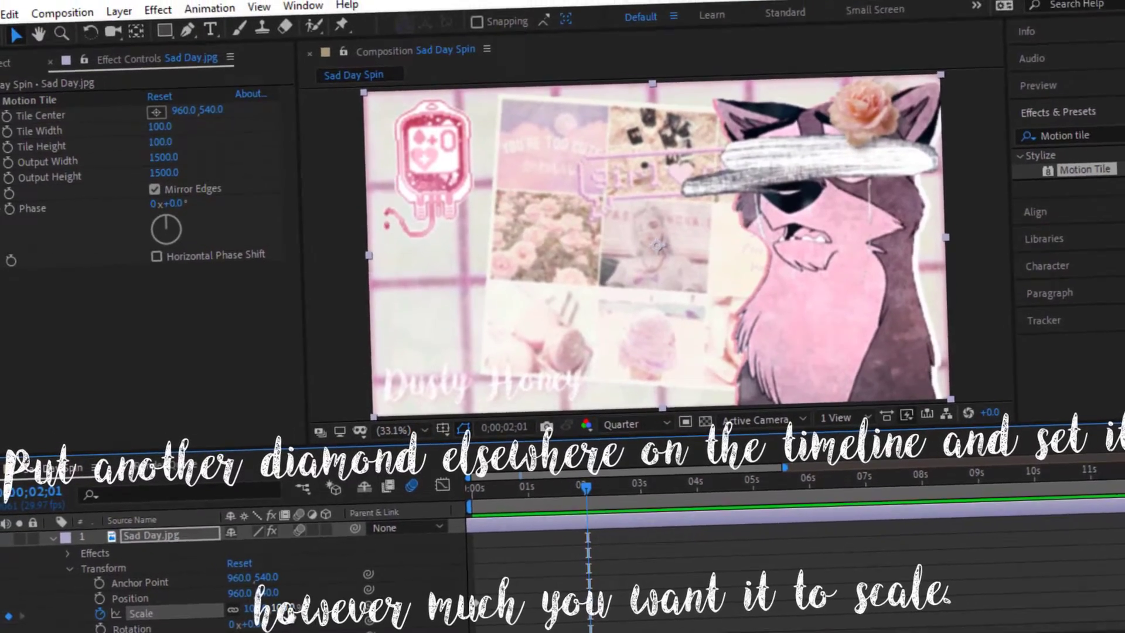
drag(246, 609, 219, 622)
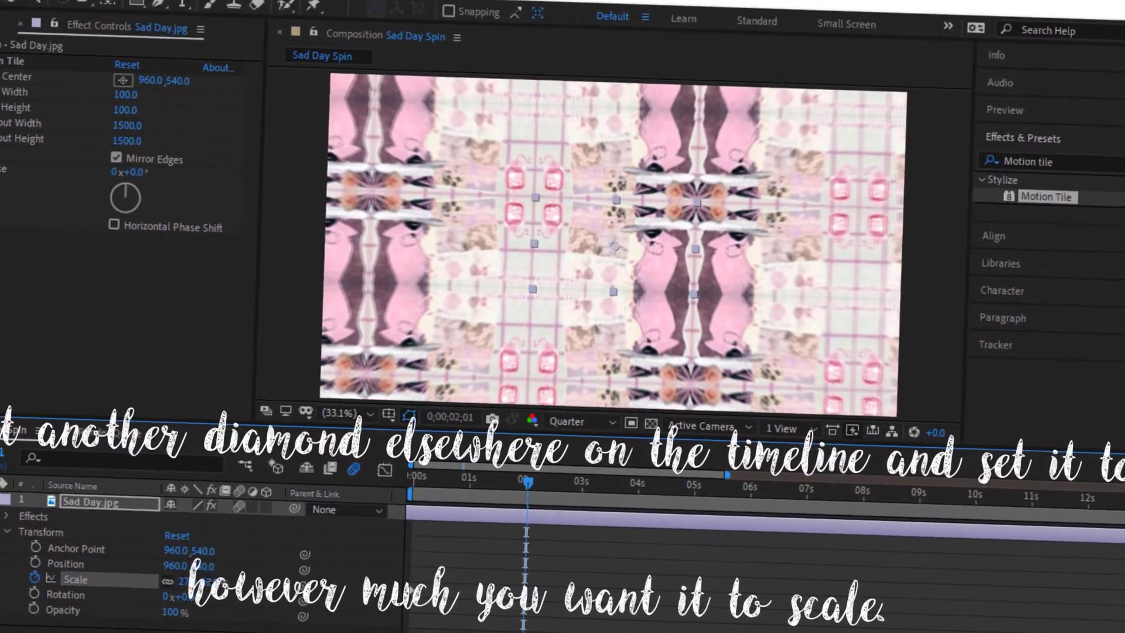
drag(182, 605, 170, 606)
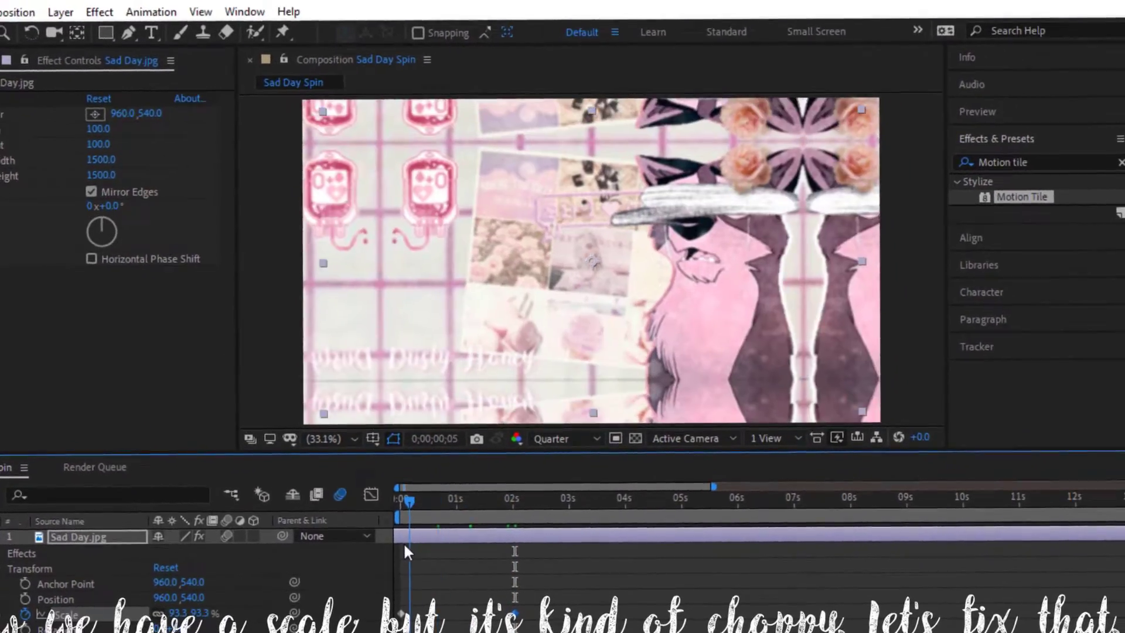
Step: Preview the scale zoom, then apply Easy Ease to the Scale keyframes in the Graph Editor
key(space)
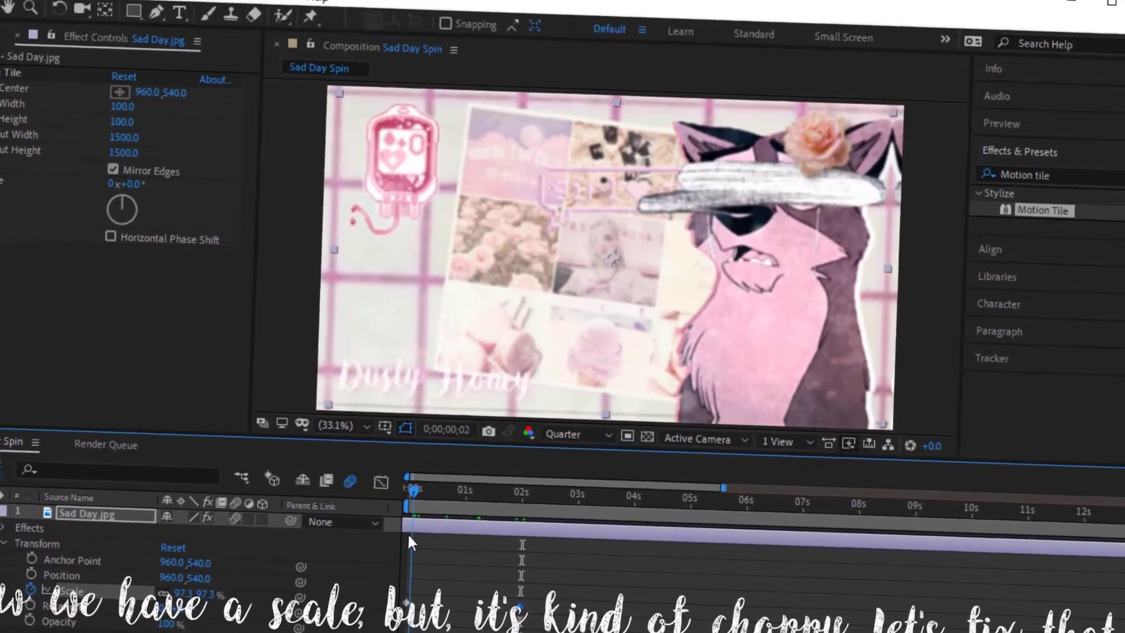
key(space)
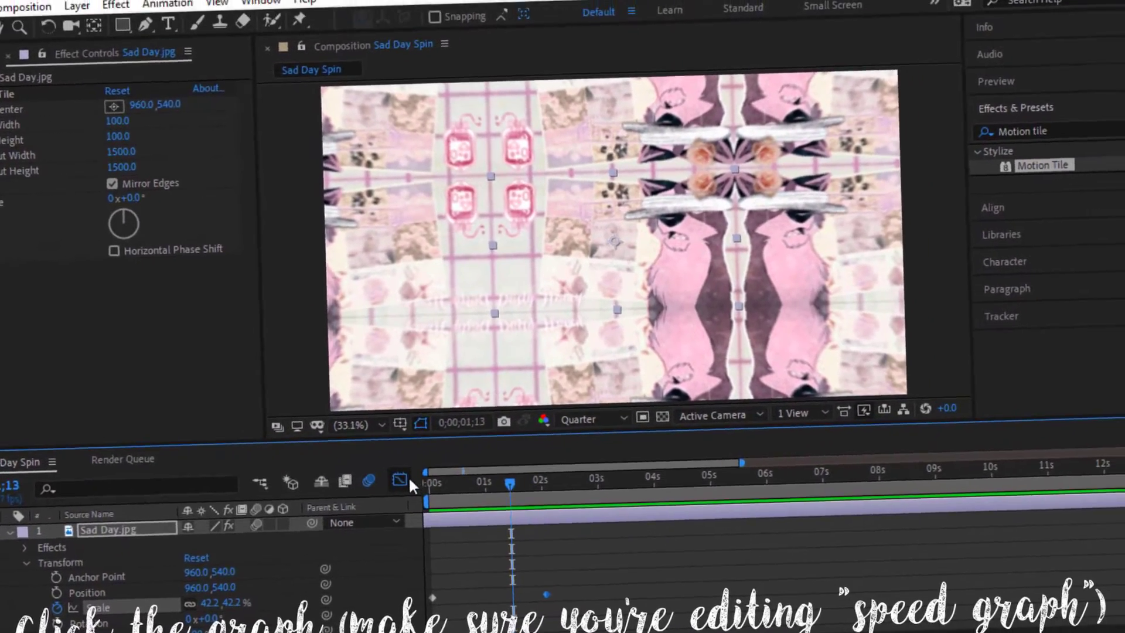
click(430, 454)
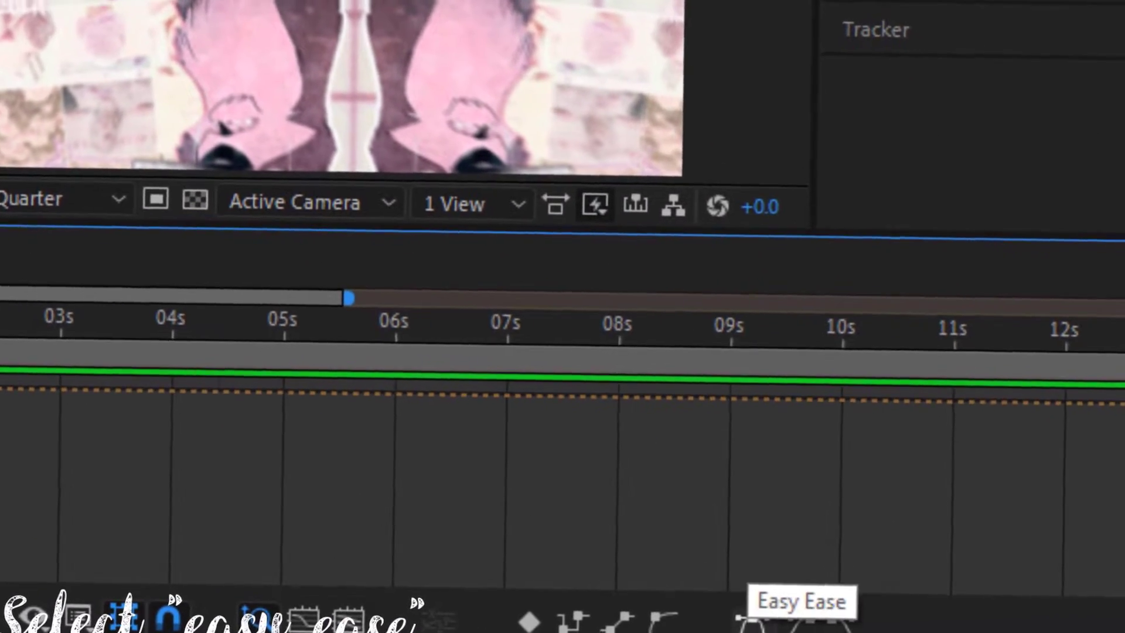
click(750, 622)
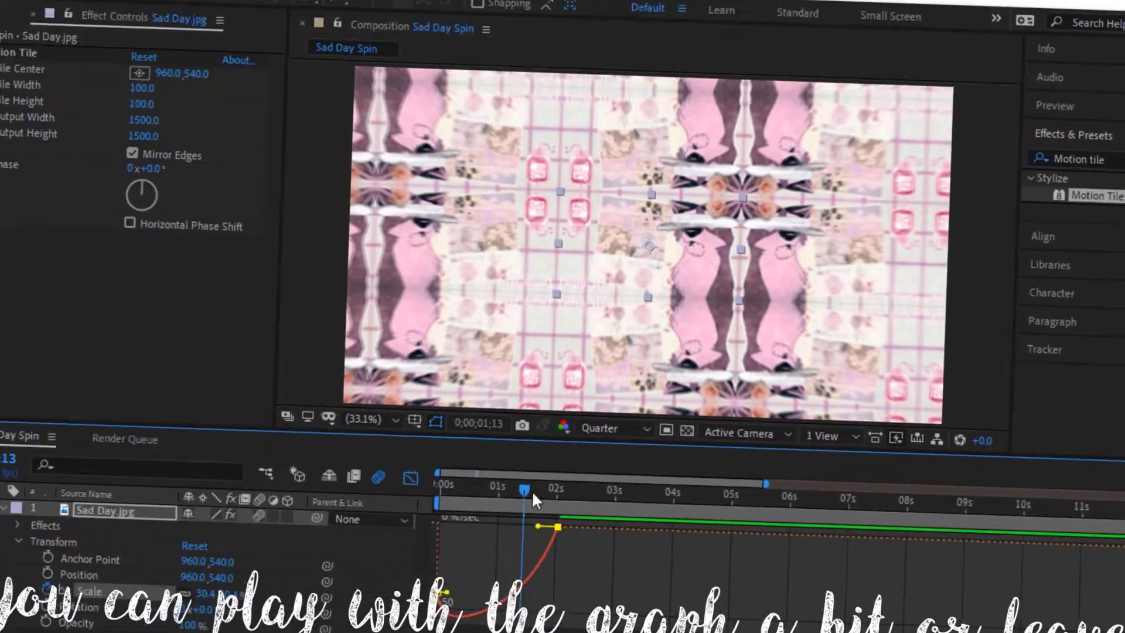
Step: Lengthen both keyframes' influence handles, preview the eased zoom, and return to layer bars
drag(538, 526, 479, 509)
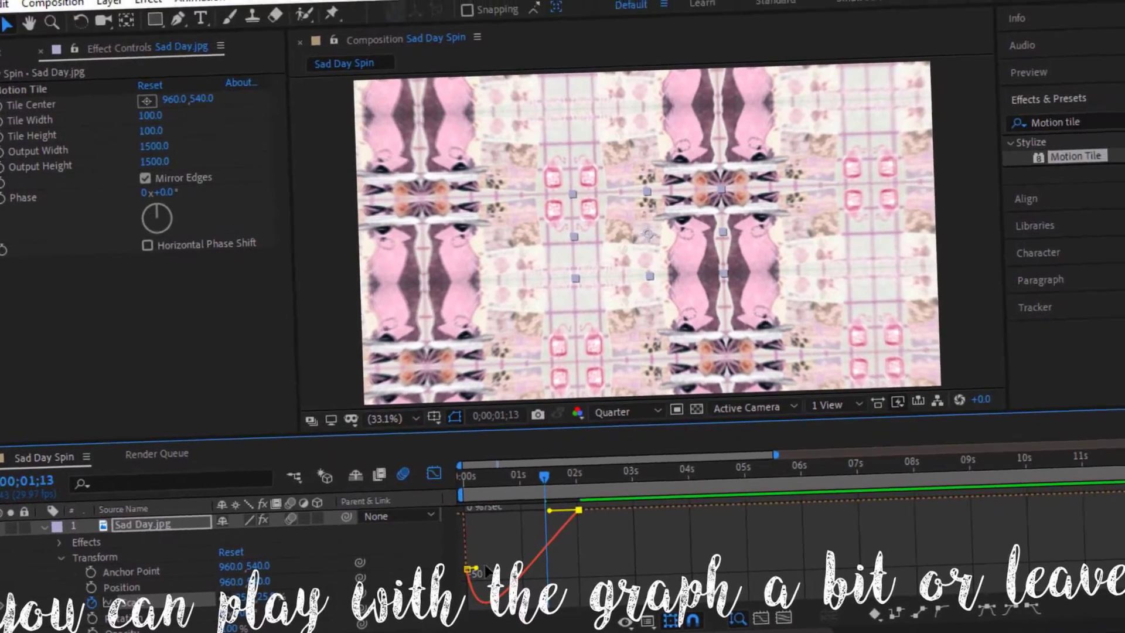
drag(479, 547, 496, 542)
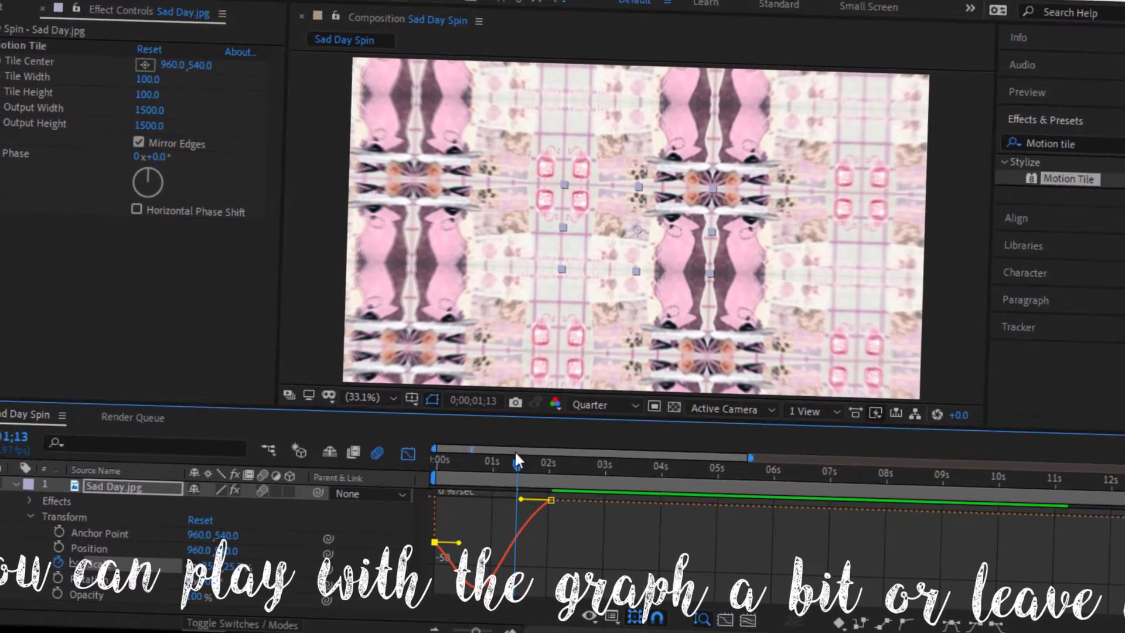
drag(516, 454, 398, 527)
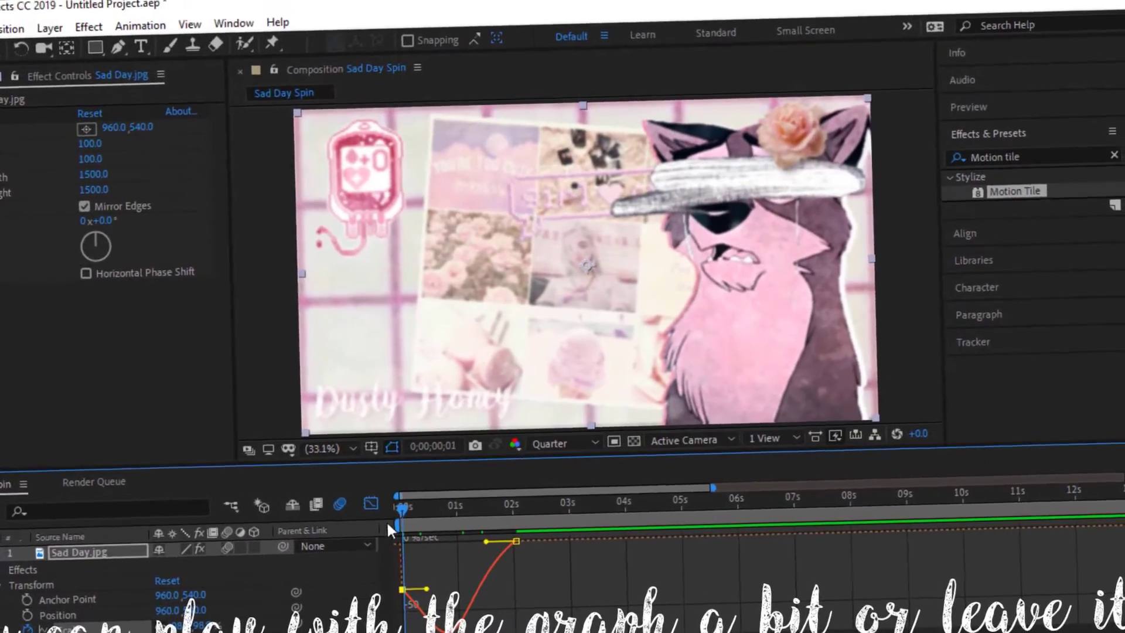
key(space)
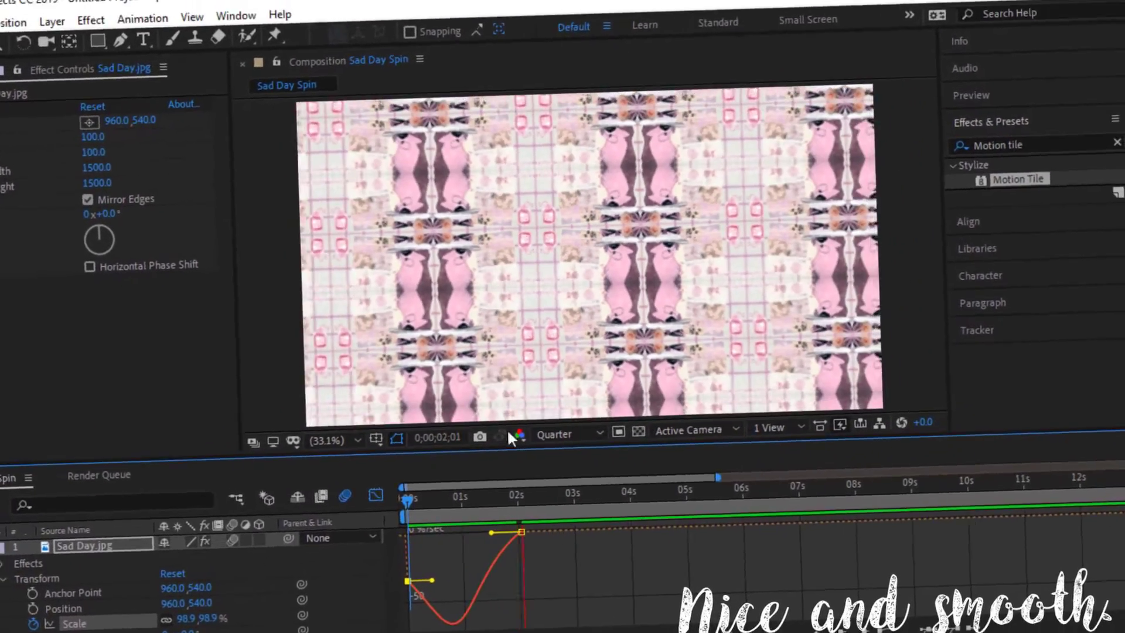
click(376, 495)
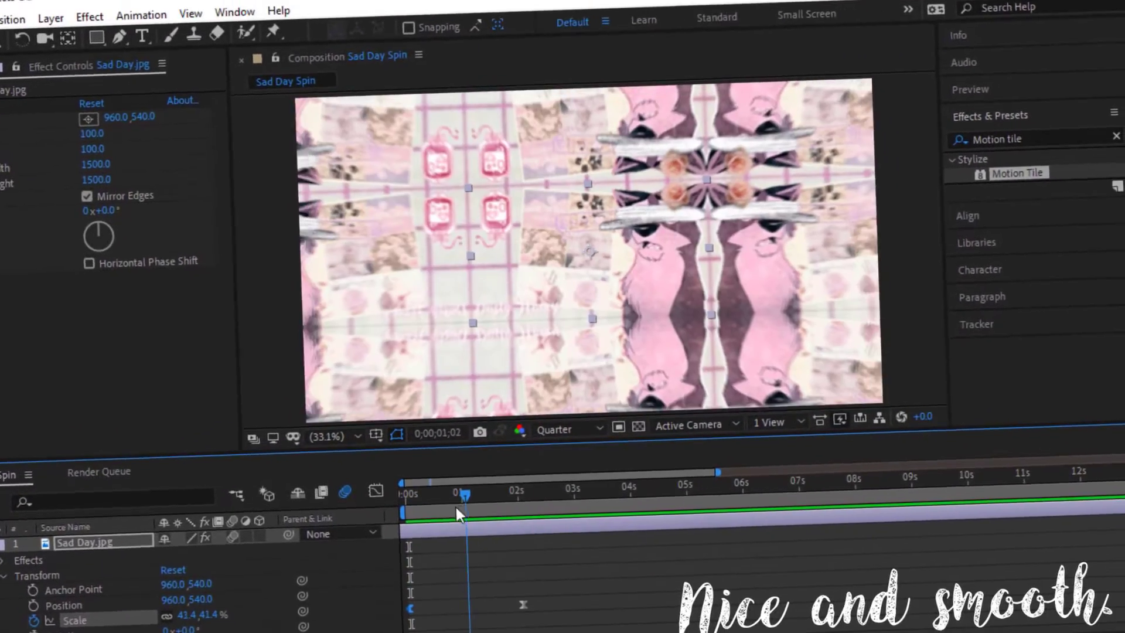
drag(455, 505, 431, 505)
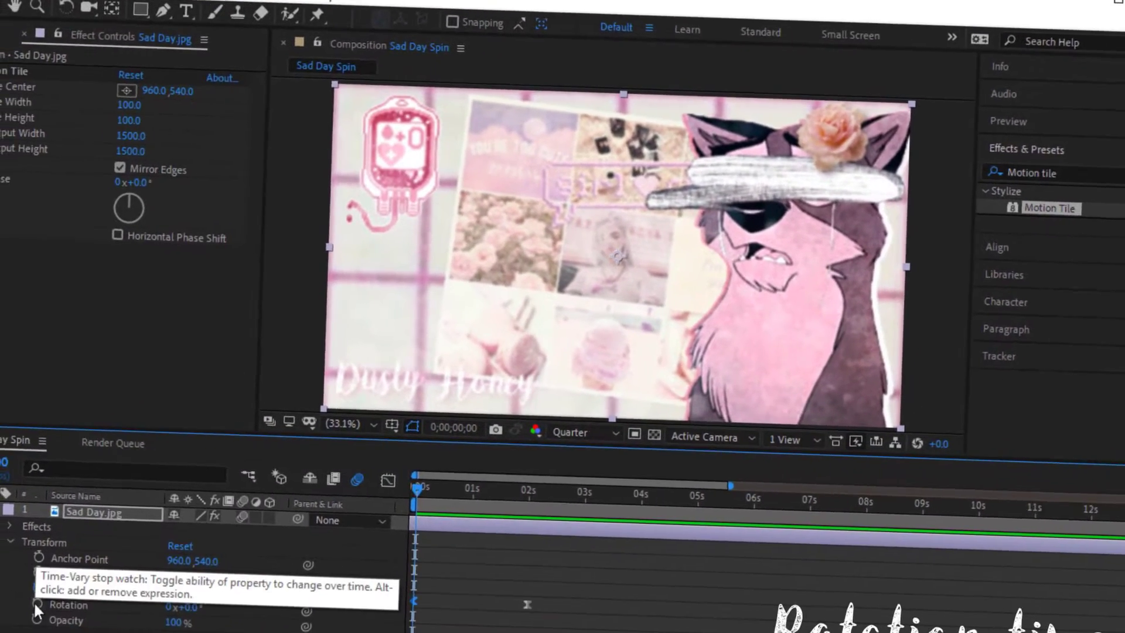
Step: Keyframe Rotation from 0s and set it to about 41° slightly later
click(29, 616)
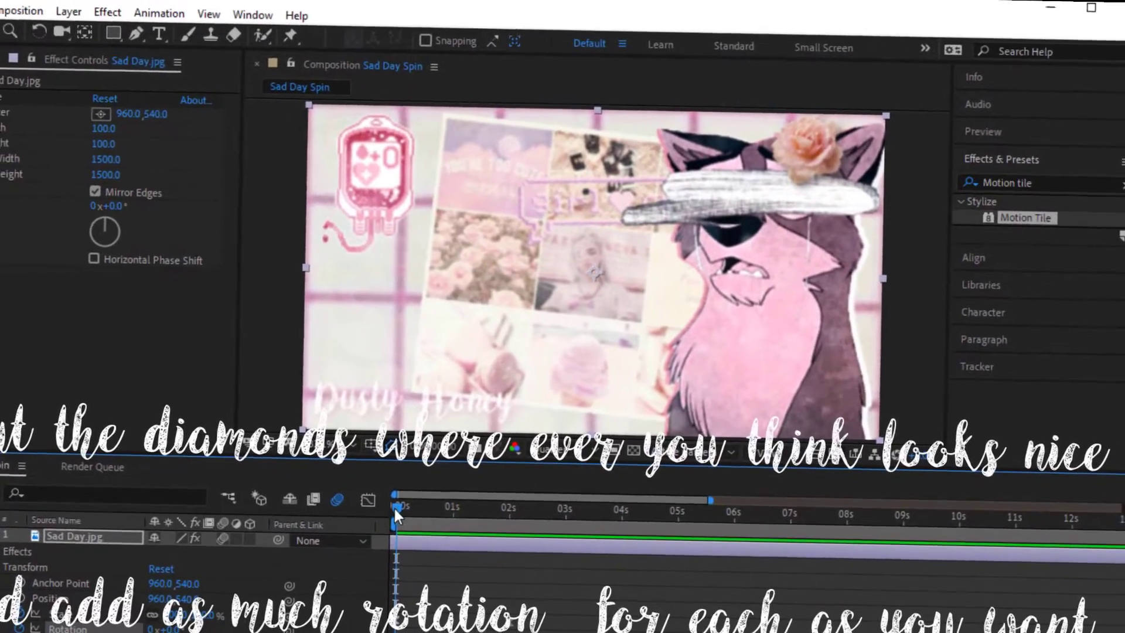
drag(395, 516, 433, 516)
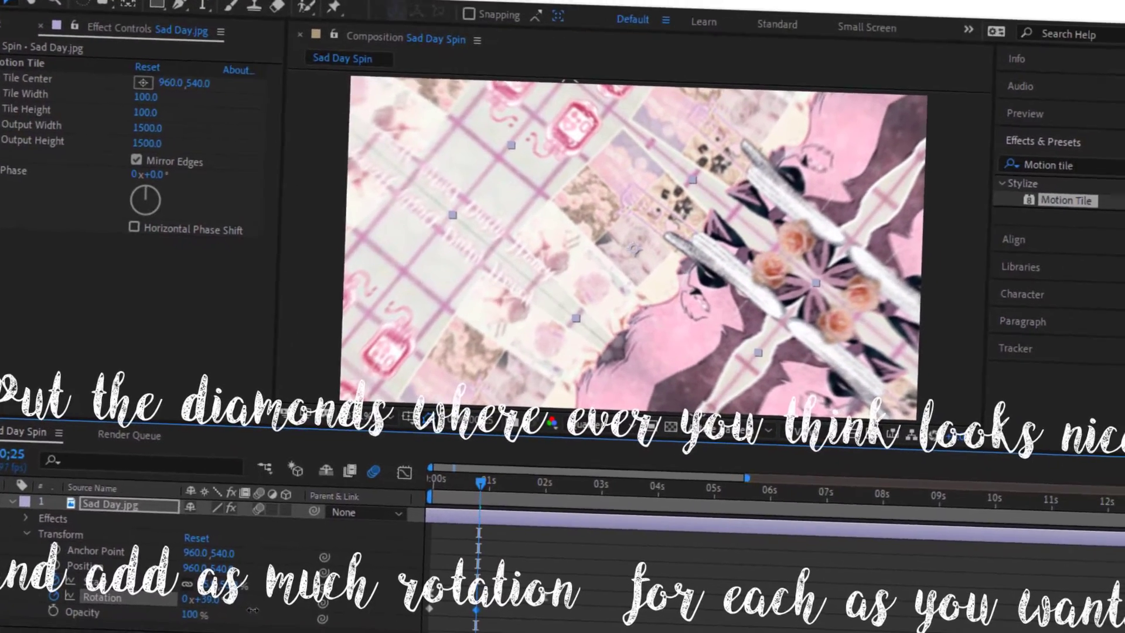
drag(252, 610, 242, 626)
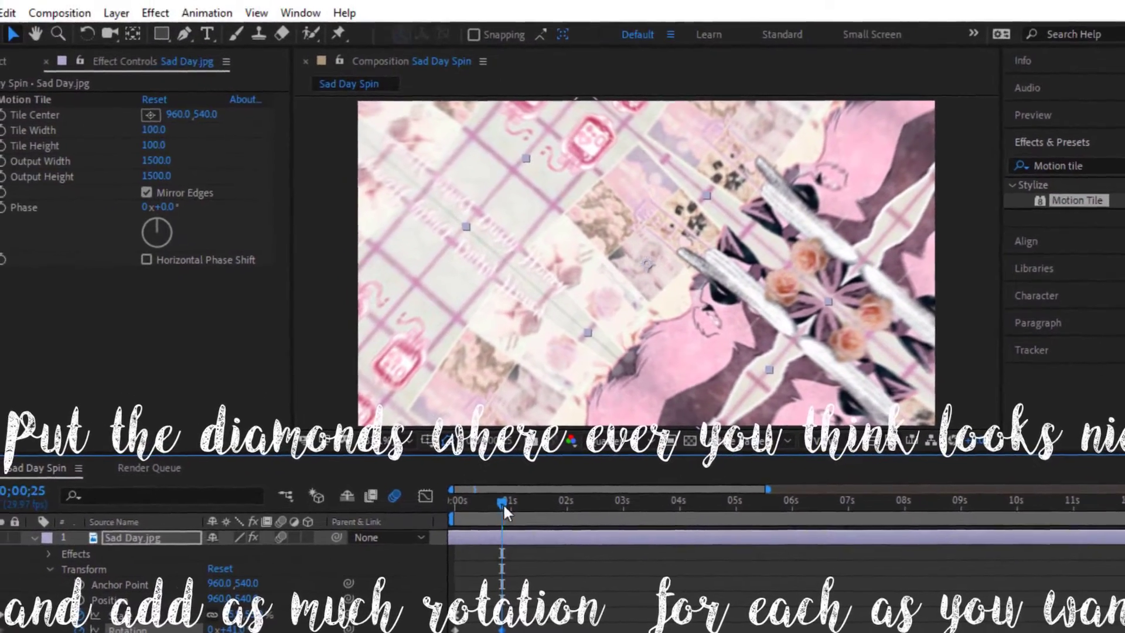
Step: At about two seconds, set Rotation to roughly 64° and view its speed graph
key(space)
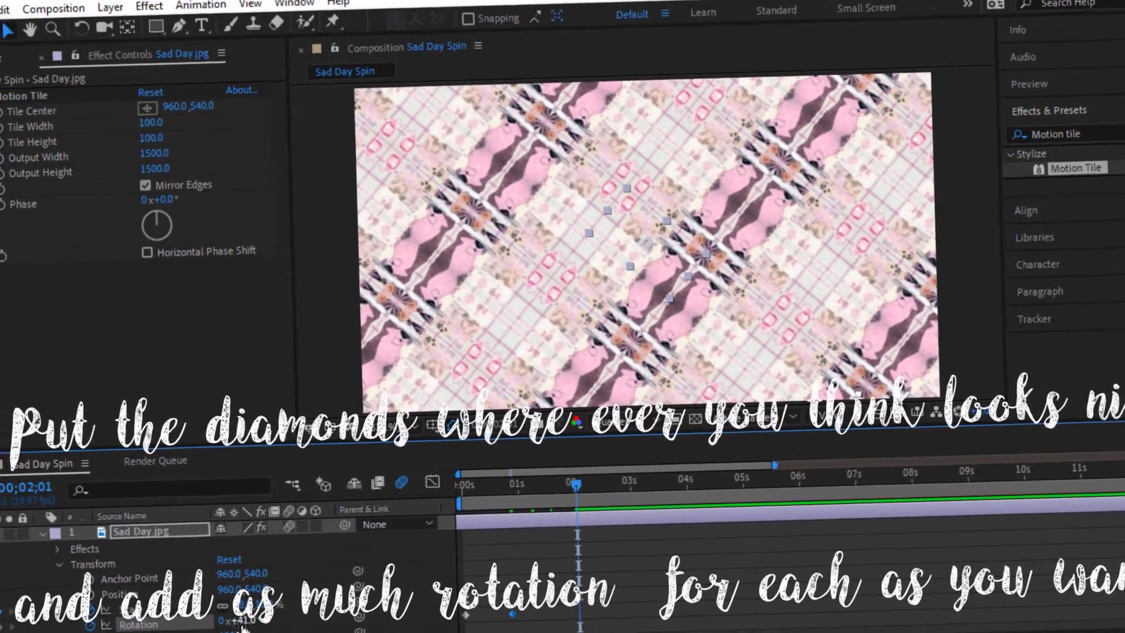
drag(163, 626, 172, 626)
drag(257, 601, 132, 629)
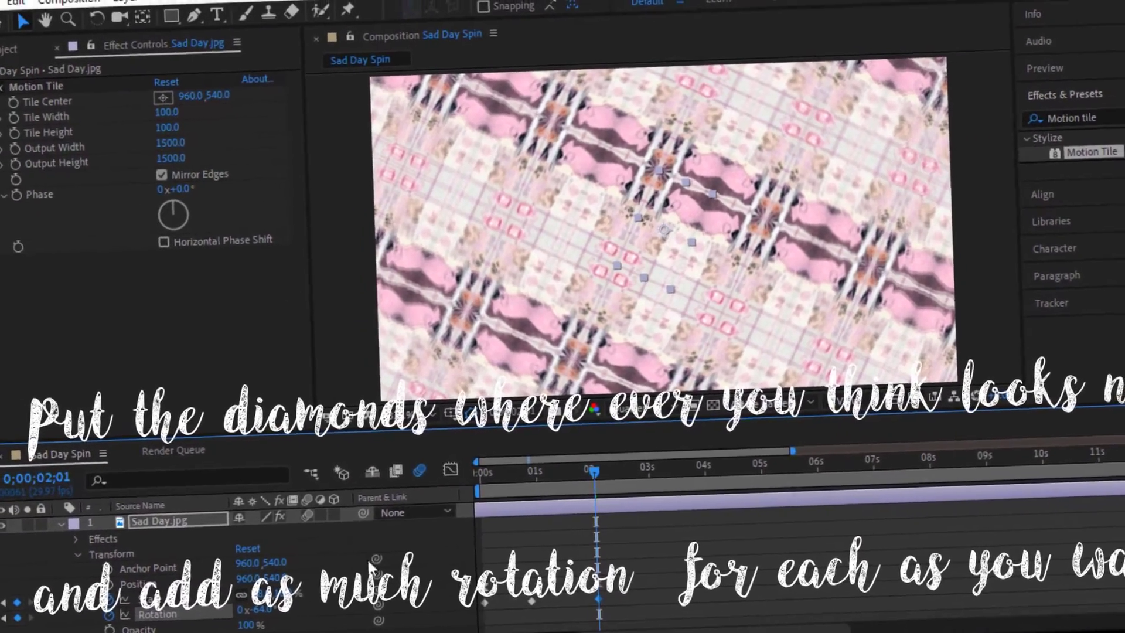
click(450, 469)
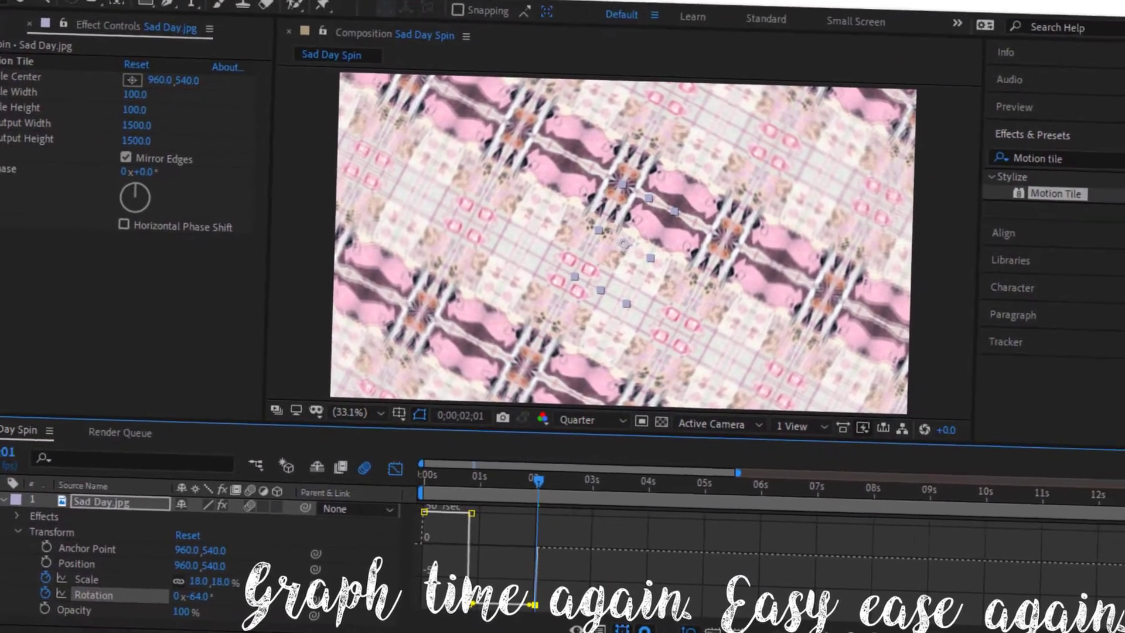
Step: Apply Easy Ease to both Rotation keyframes, preview from frame 0, and return to layer bars
click(1019, 623)
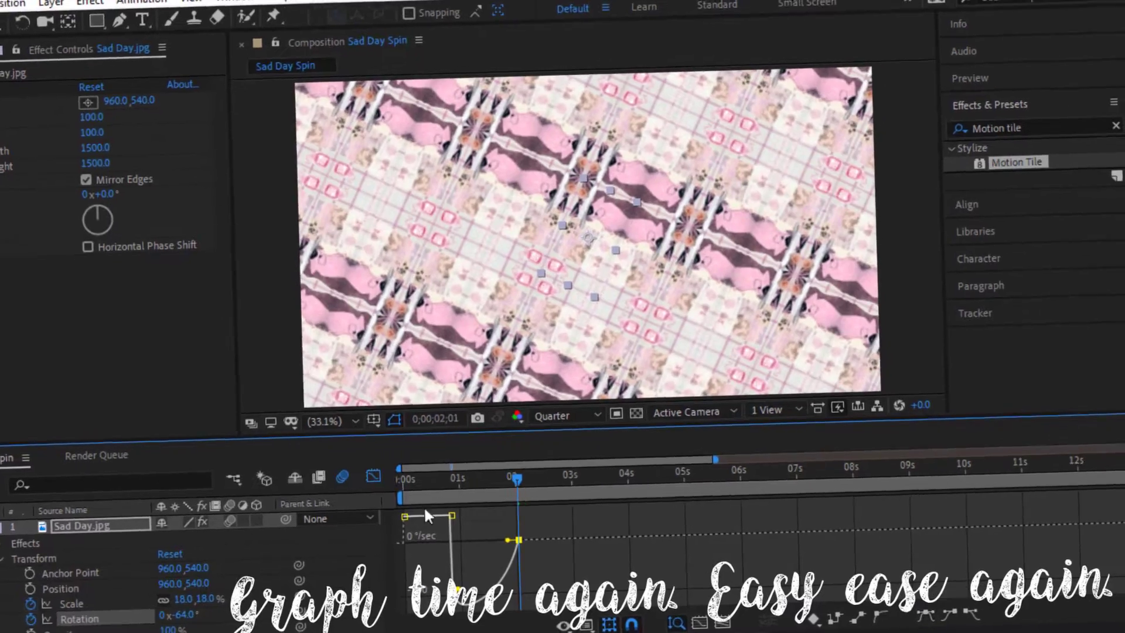
click(425, 512)
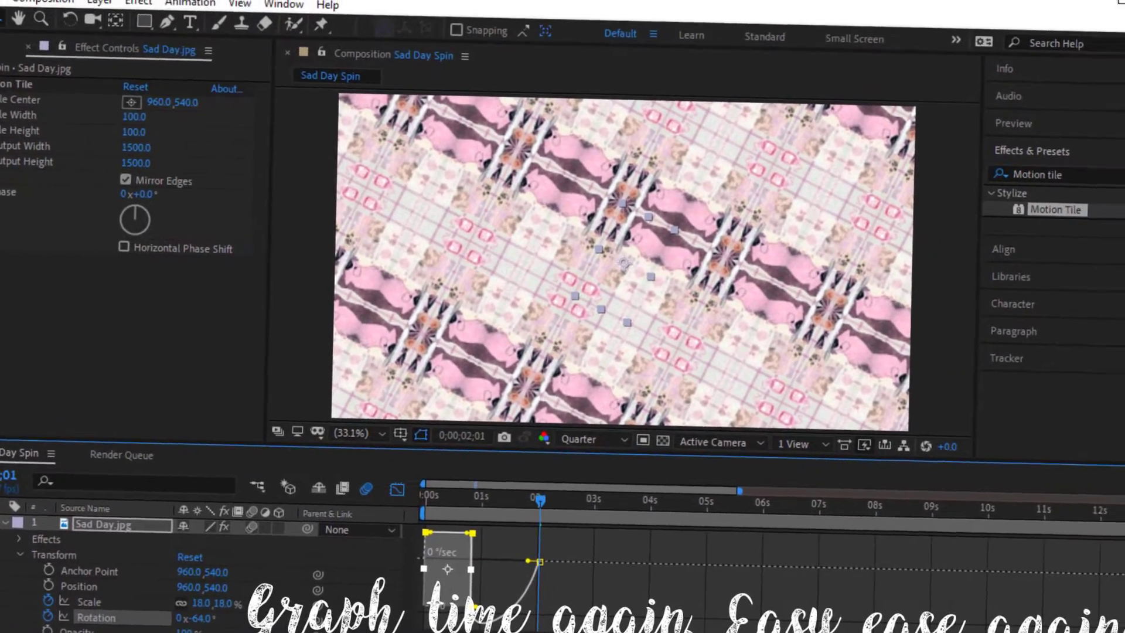
click(914, 610)
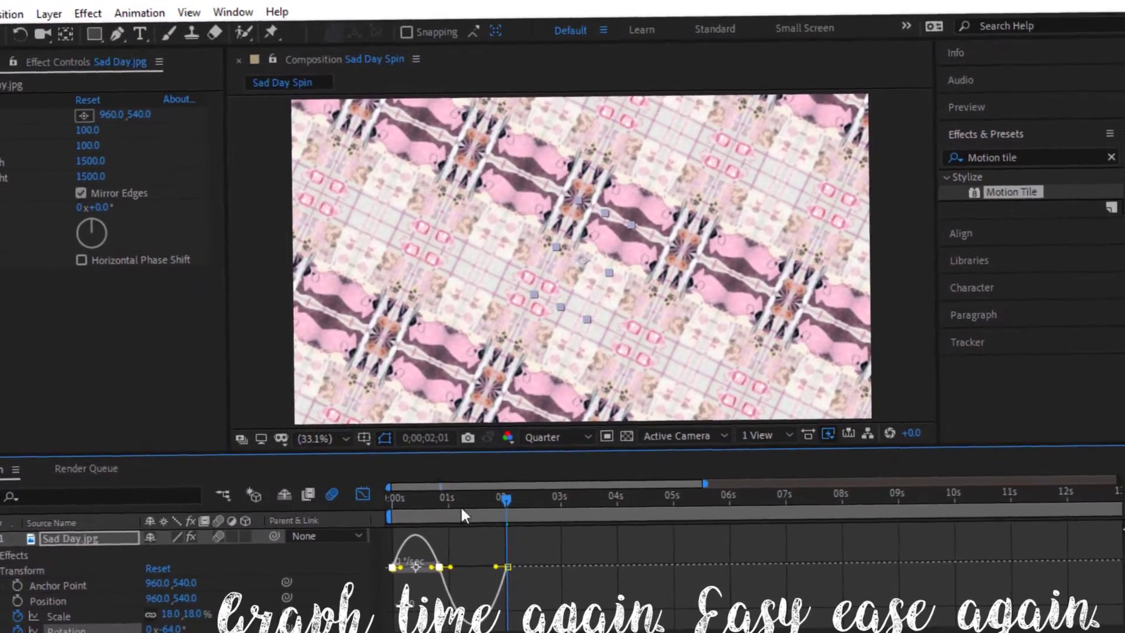
drag(461, 515, 387, 515)
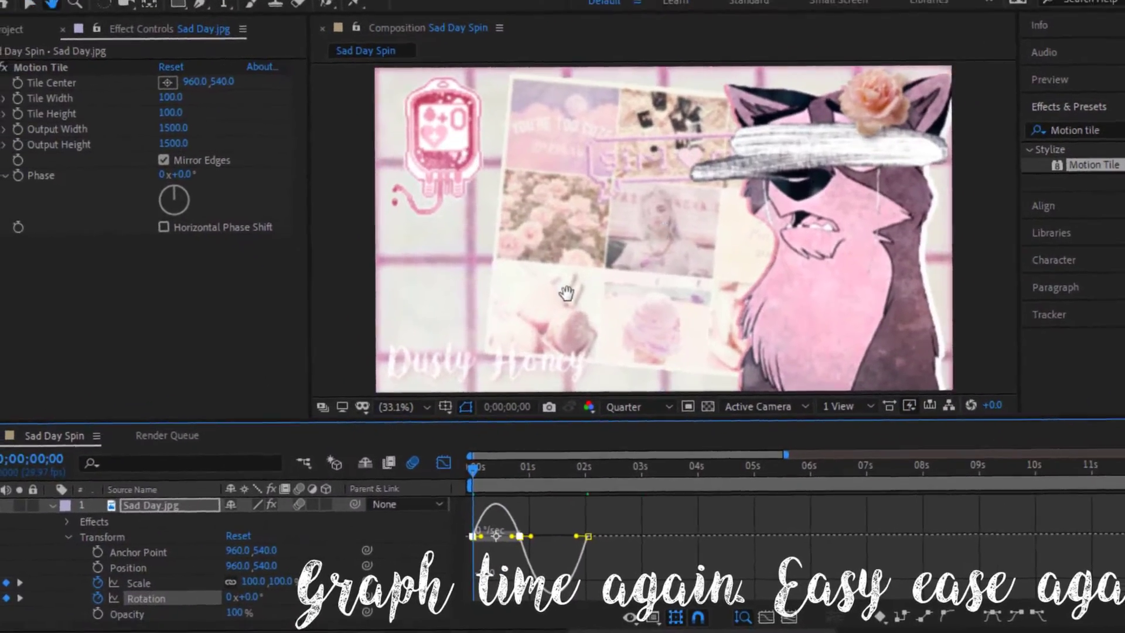
key(space)
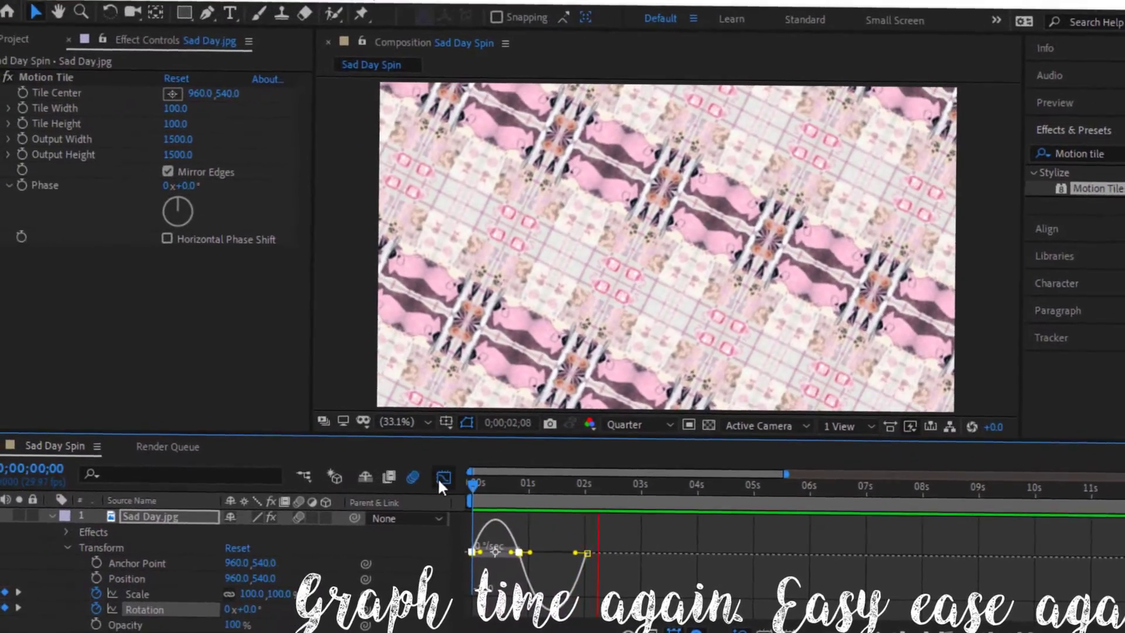
click(439, 476)
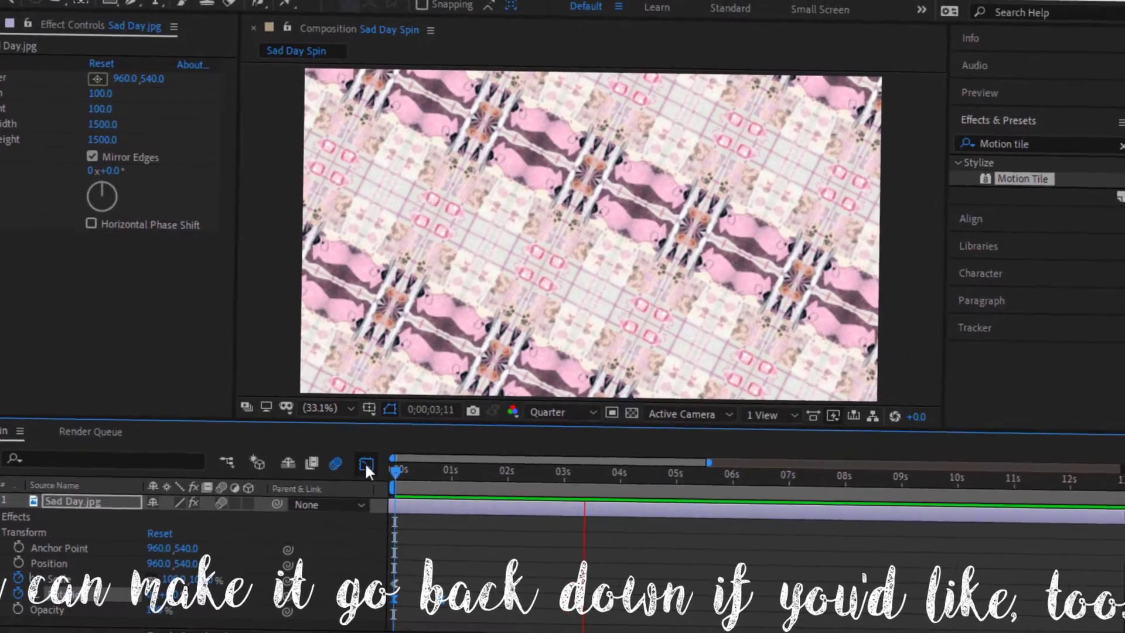
Step: At 0;00;03;00, add a Rotation keyframe turning the tiles back to 0x+31.0°
click(366, 465)
click(366, 465)
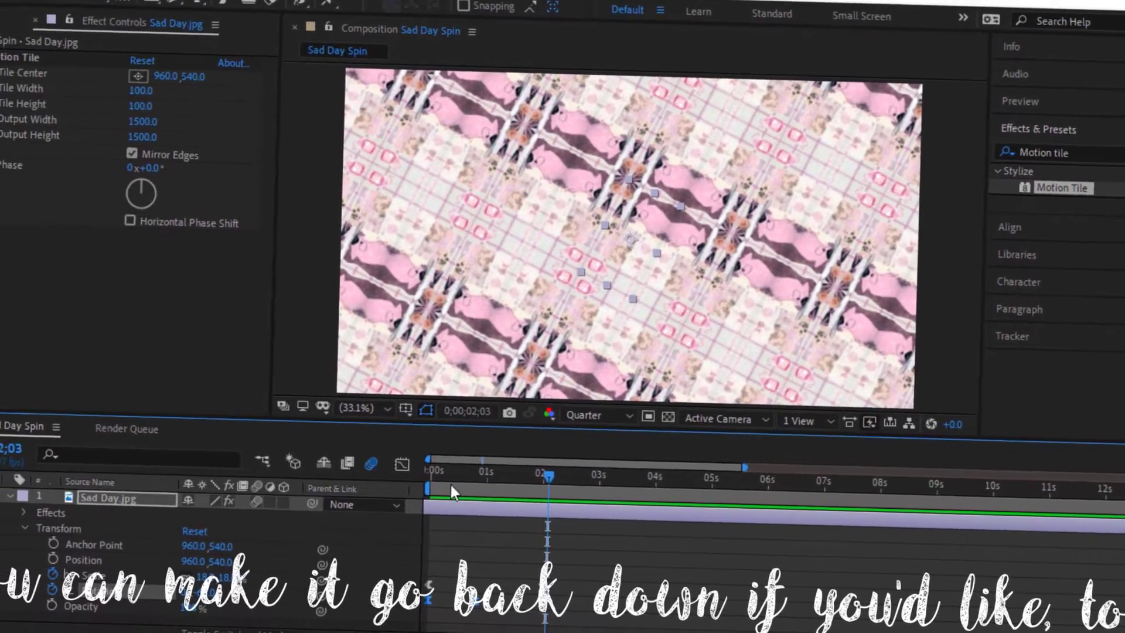
drag(606, 472, 593, 486)
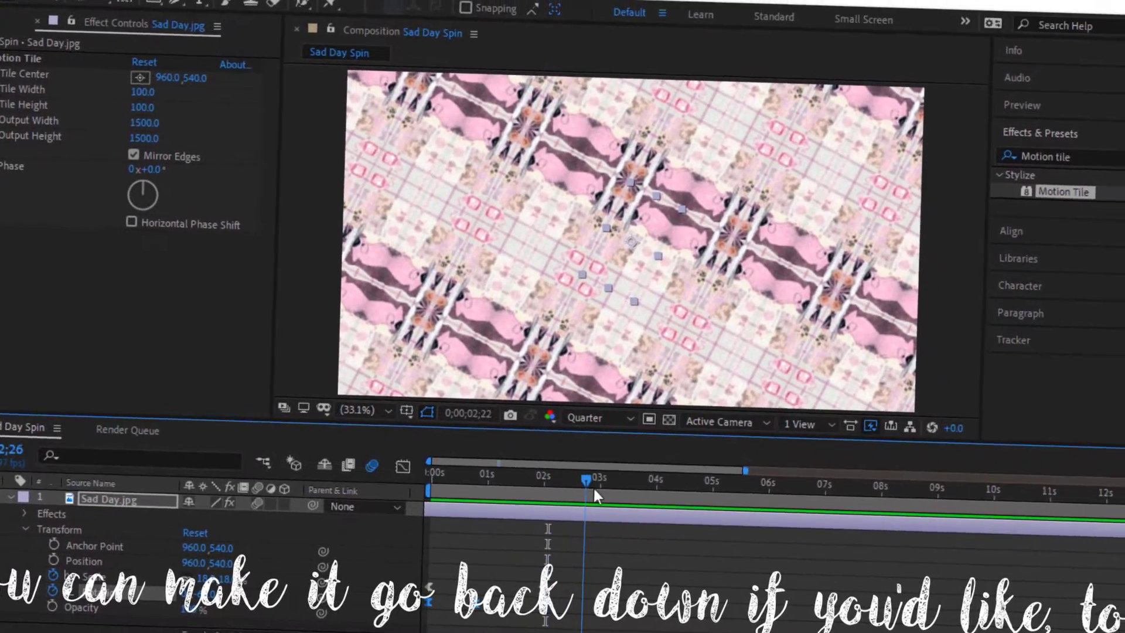
drag(579, 497, 597, 480)
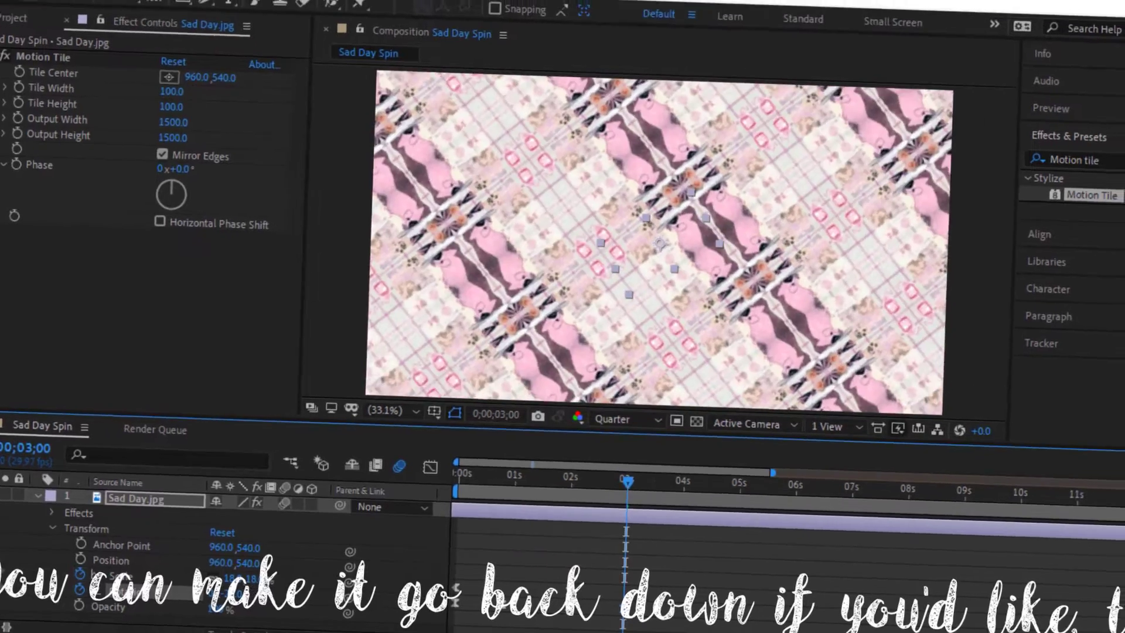
drag(217, 592, 194, 592)
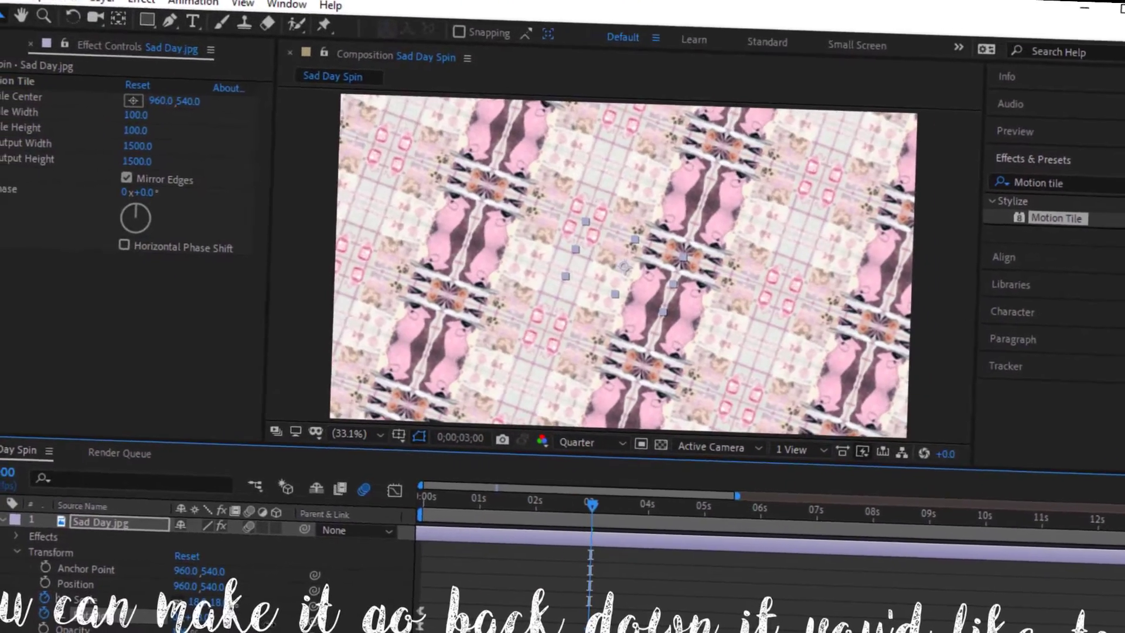
drag(276, 622, 314, 625)
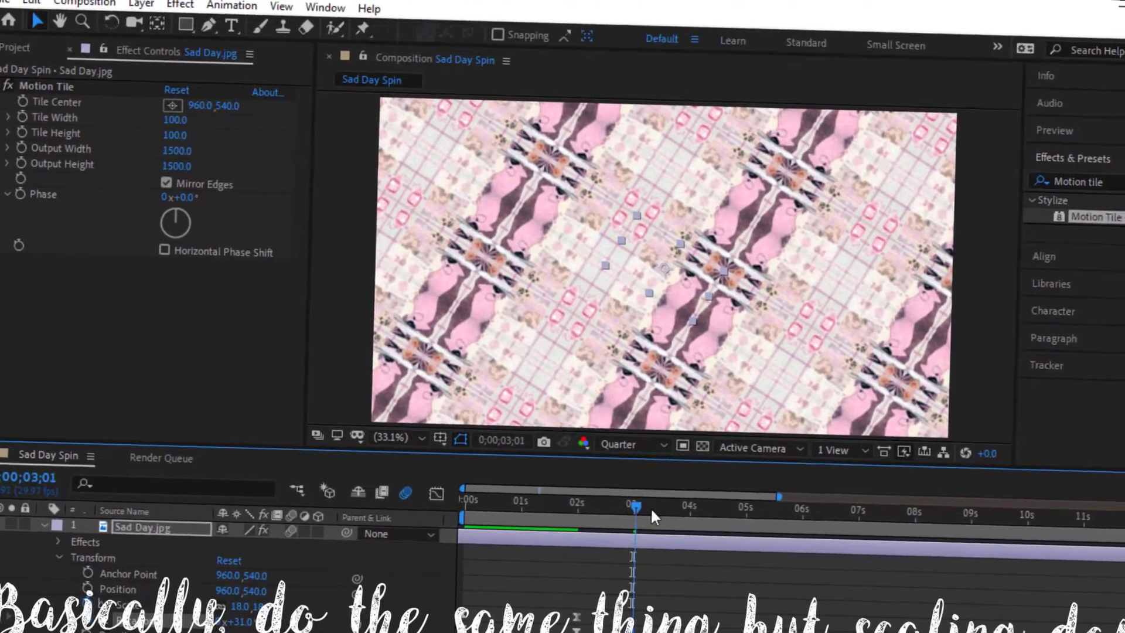
Step: At 0;00;03;19, scrub Scale up to 75.0% and Rotation down to 0x-23.0°
drag(650, 507, 680, 508)
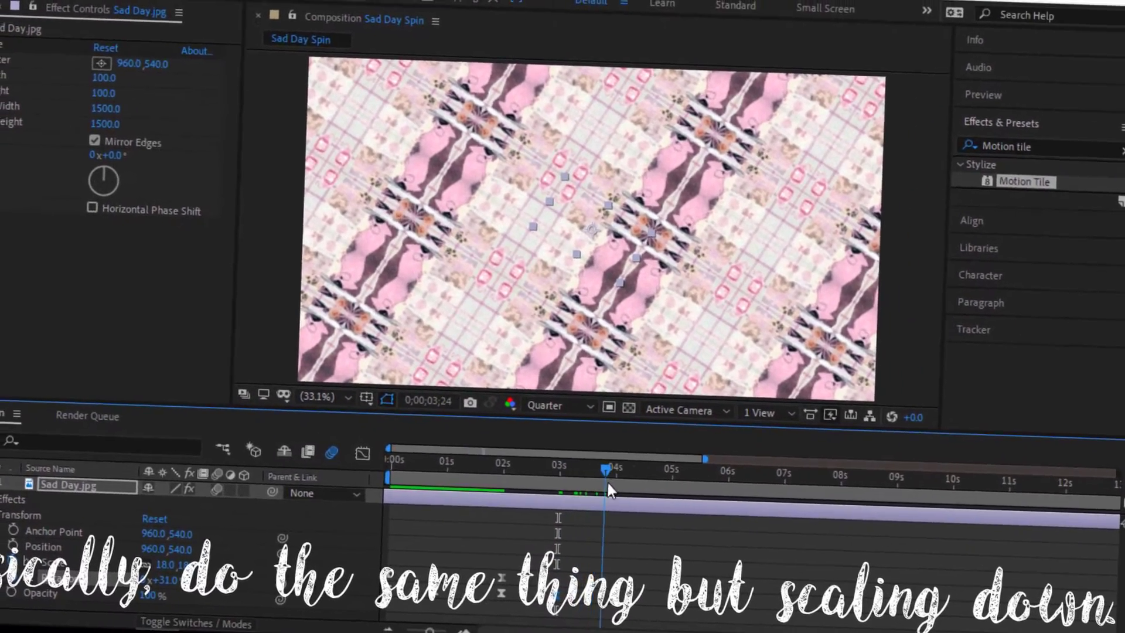
drag(608, 489, 574, 494)
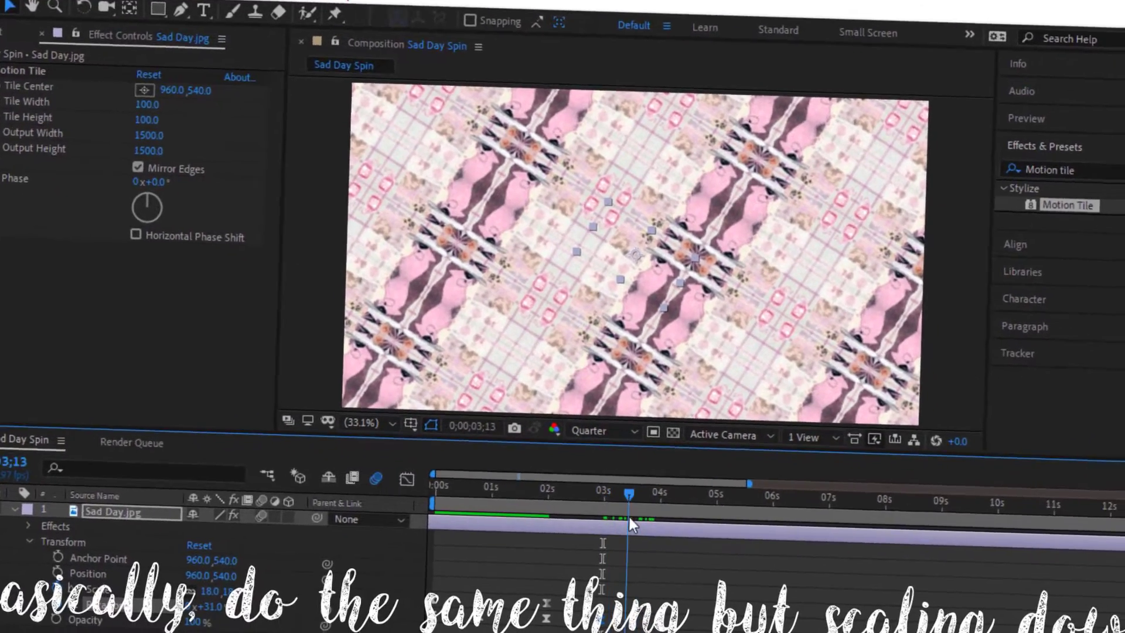
drag(641, 513, 610, 514)
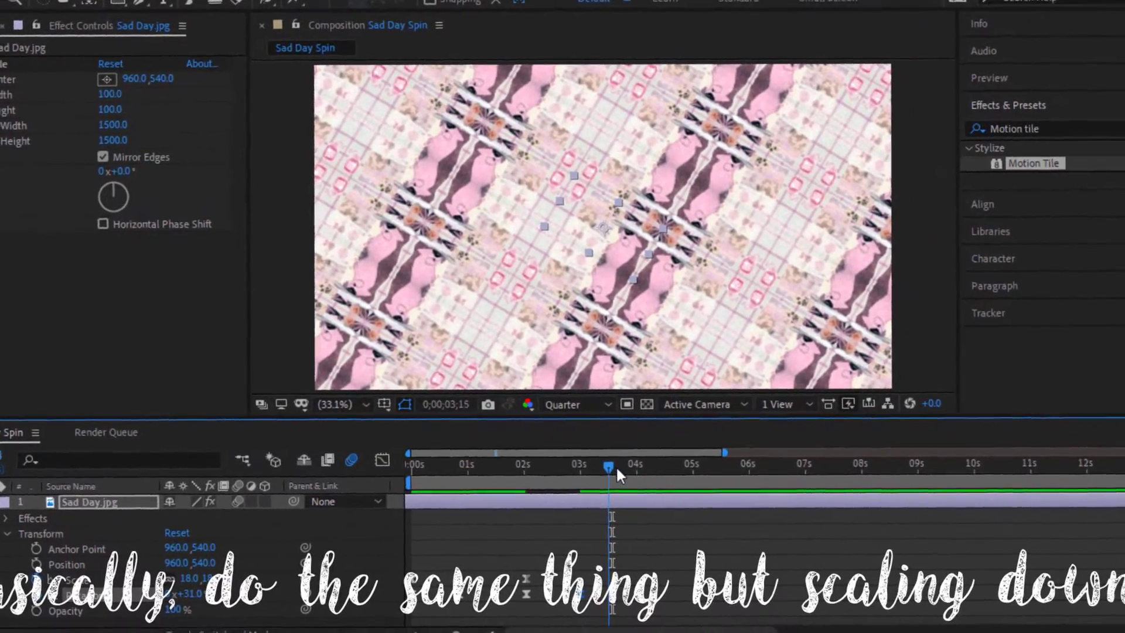
drag(670, 515, 615, 481)
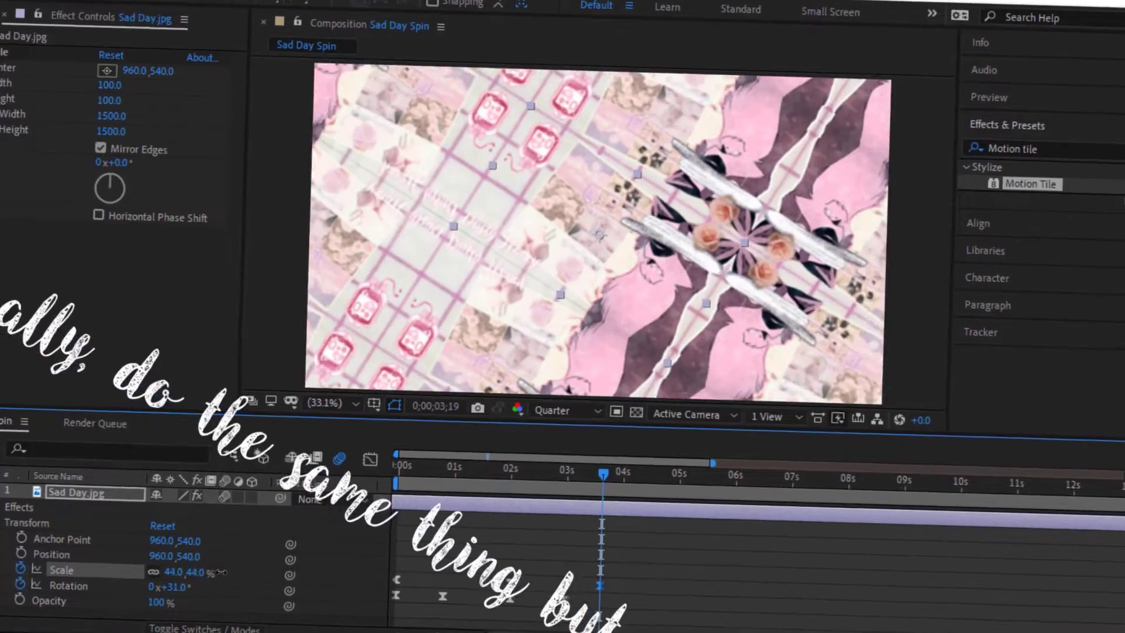
drag(219, 573, 234, 569)
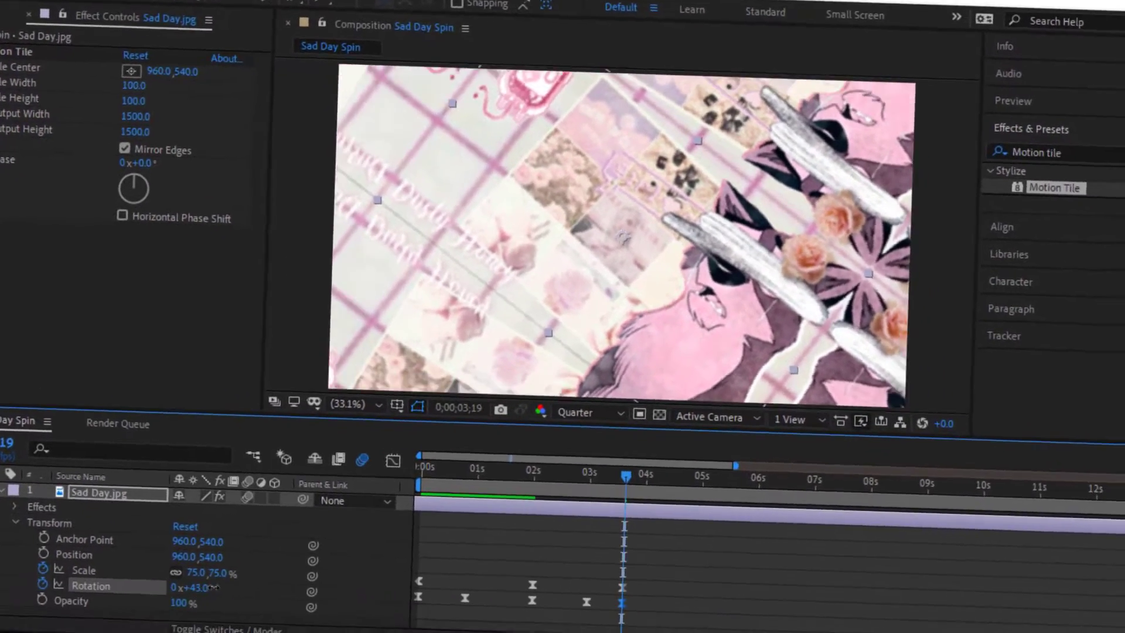
drag(214, 589, 183, 589)
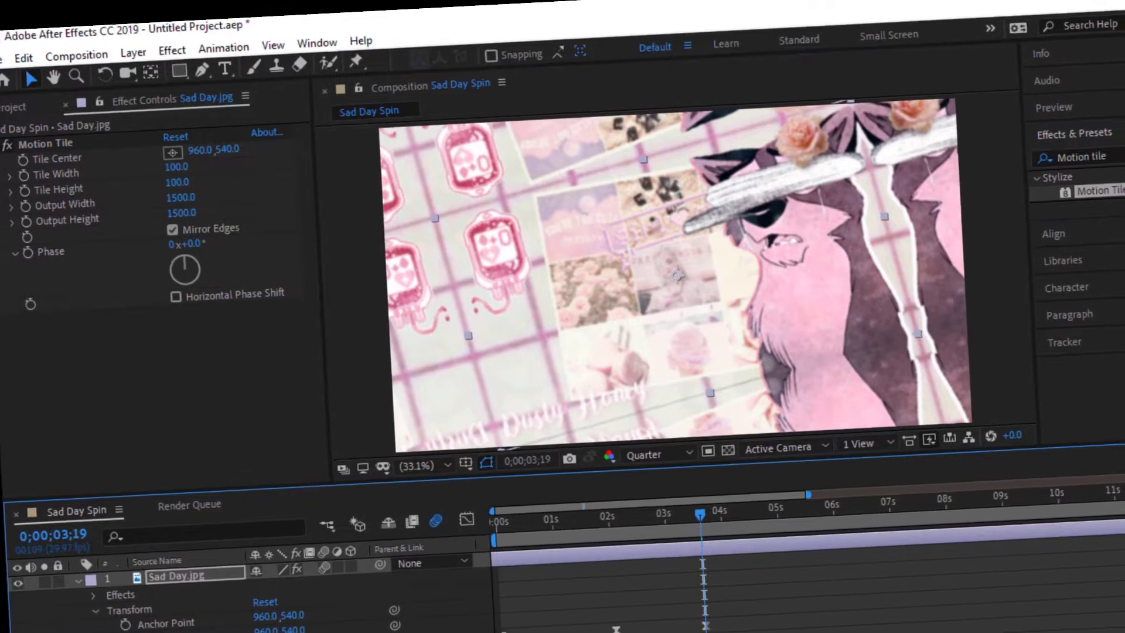
drag(257, 632, 232, 632)
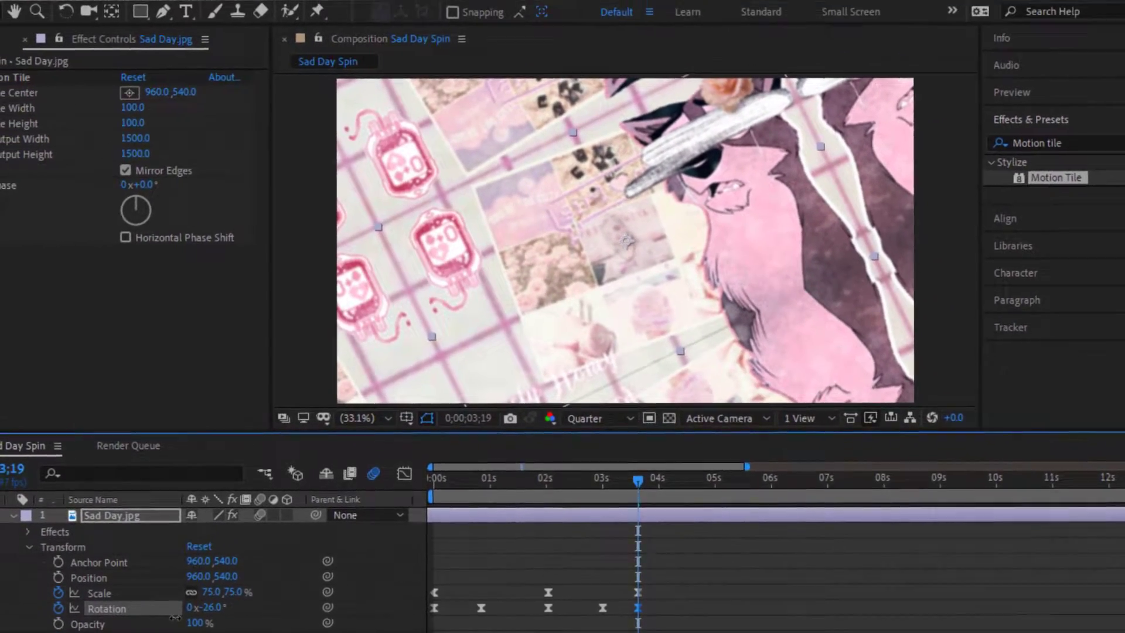
Step: Inspect the rotation speed graph easing into the -26° keyframe, then preview from frame one
click(398, 466)
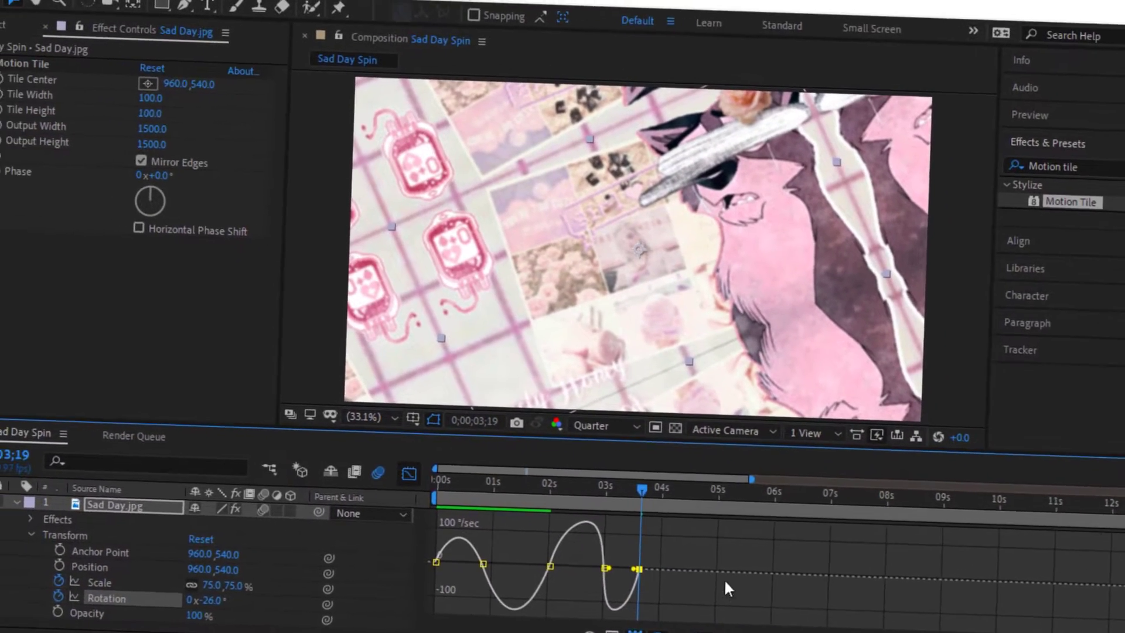
click(622, 530)
drag(678, 489, 536, 475)
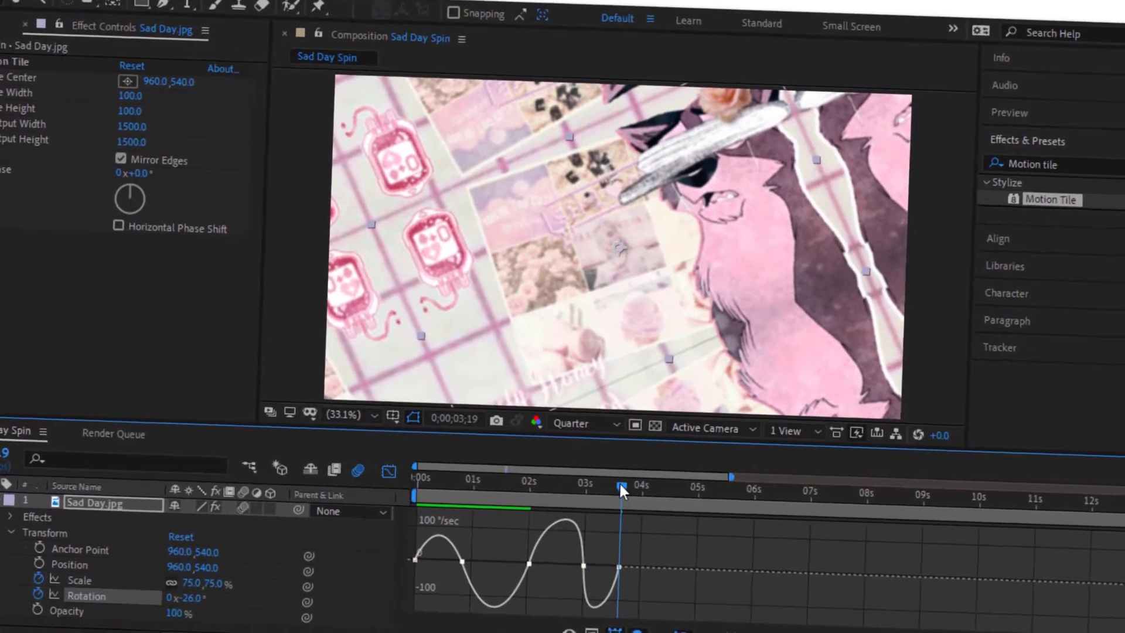
key(Home)
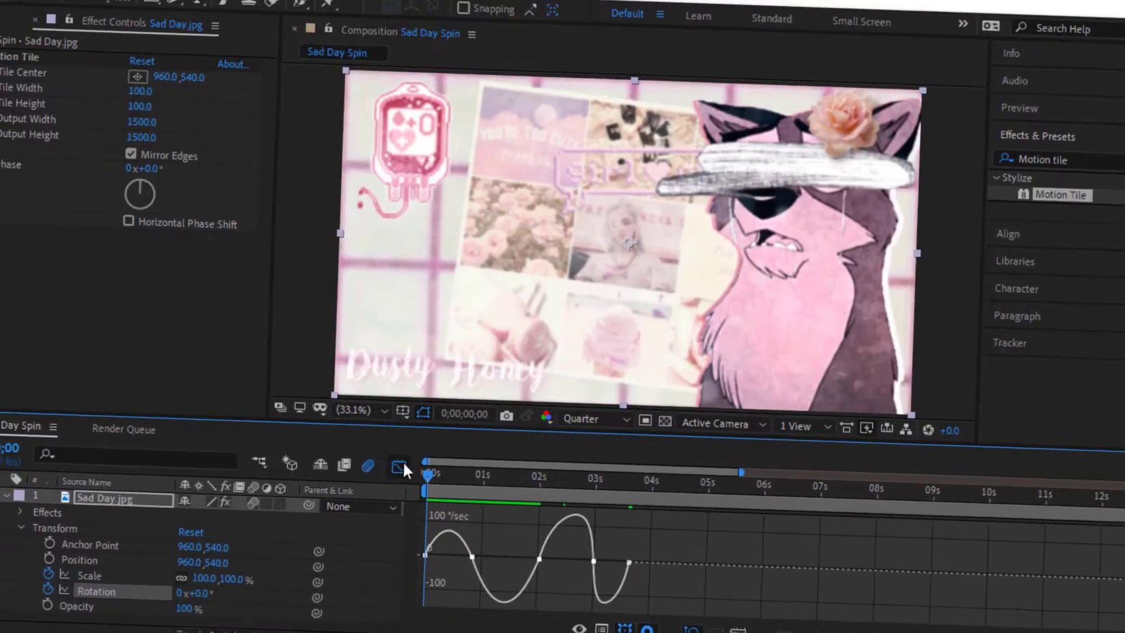
key(space)
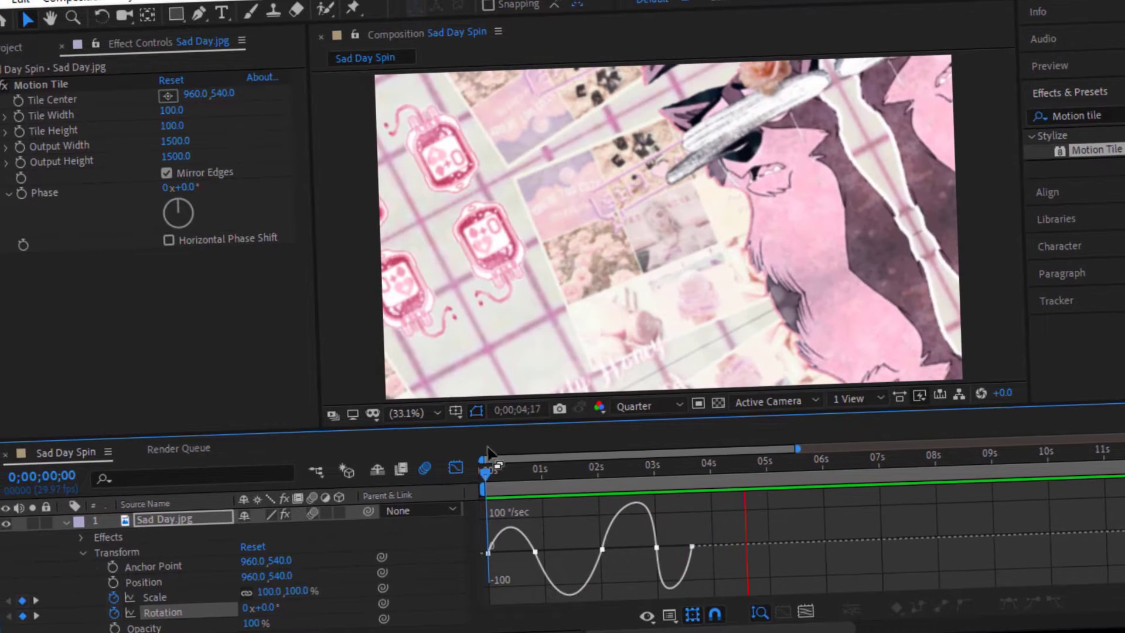
Step: Shift the Rotation keyframe near 3 seconds to 0;00;02;24, then replay the zooming, spinning collage
click(451, 463)
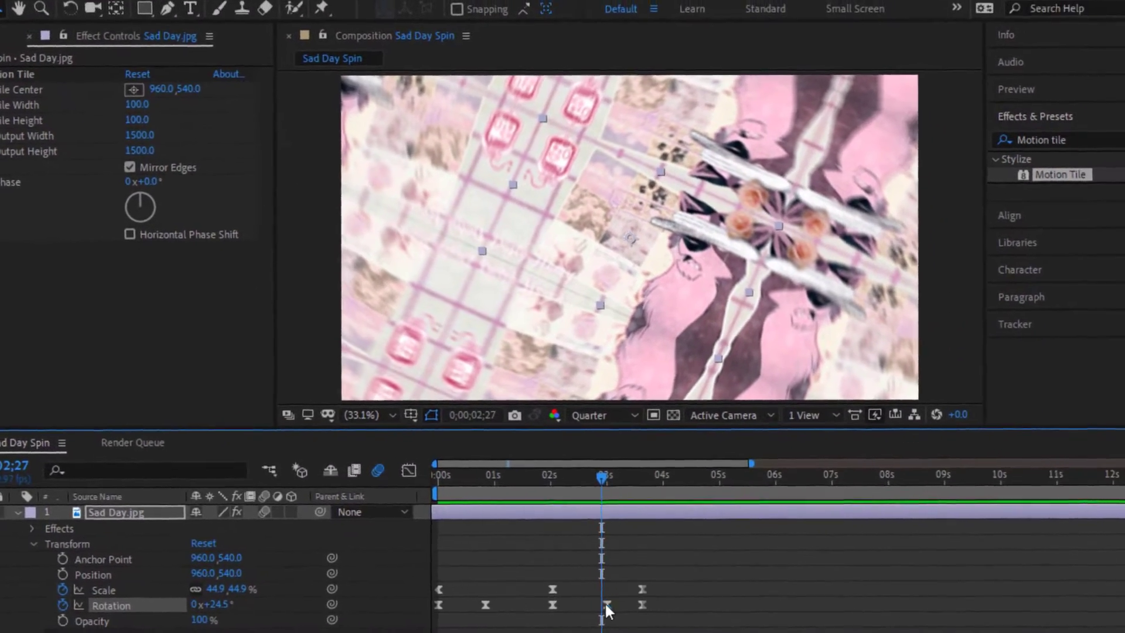
click(631, 602)
drag(559, 610, 555, 607)
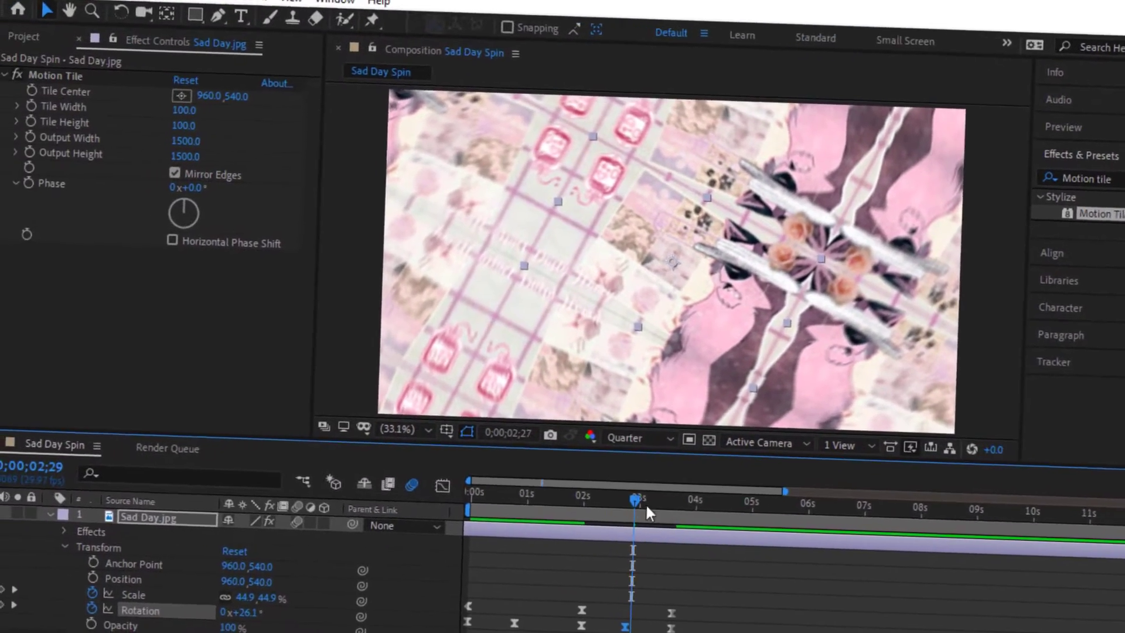
drag(645, 503, 603, 505)
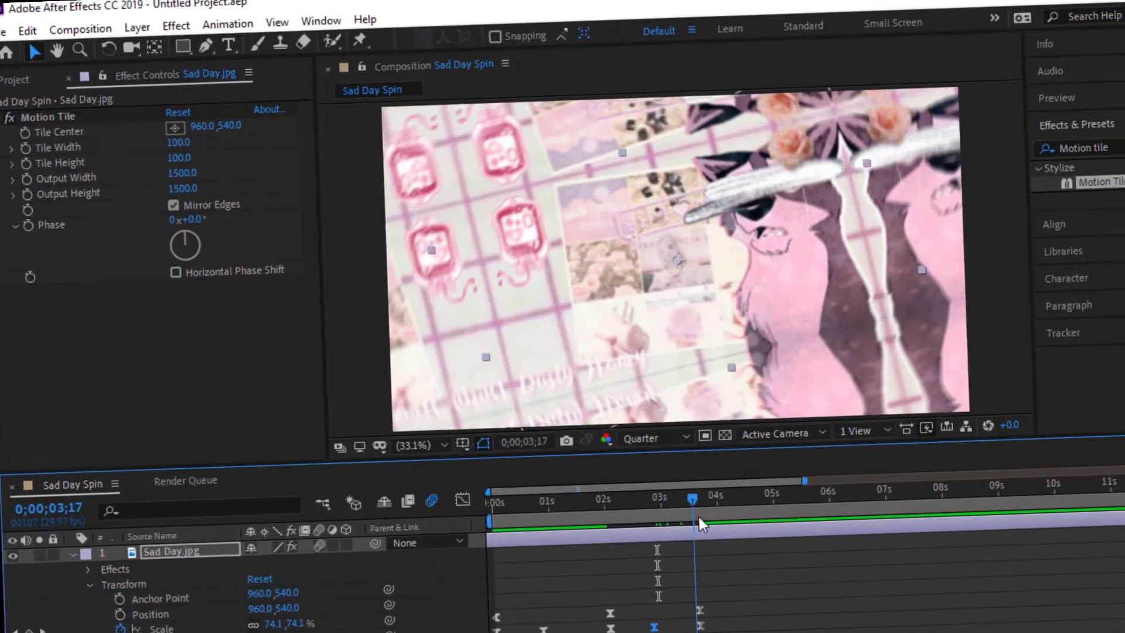
key(space)
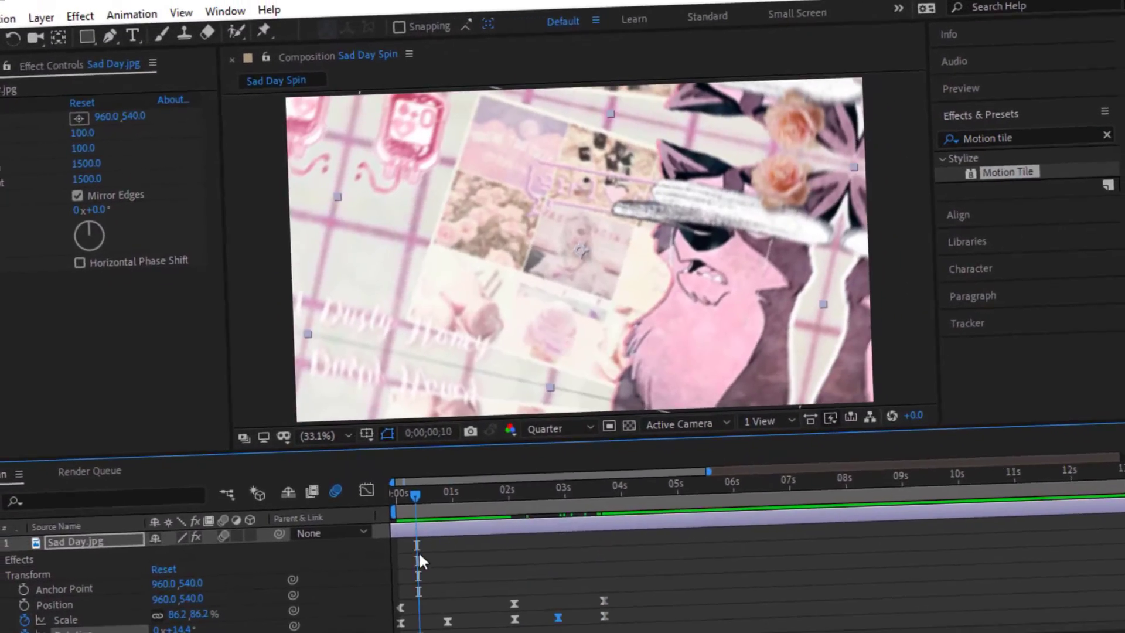